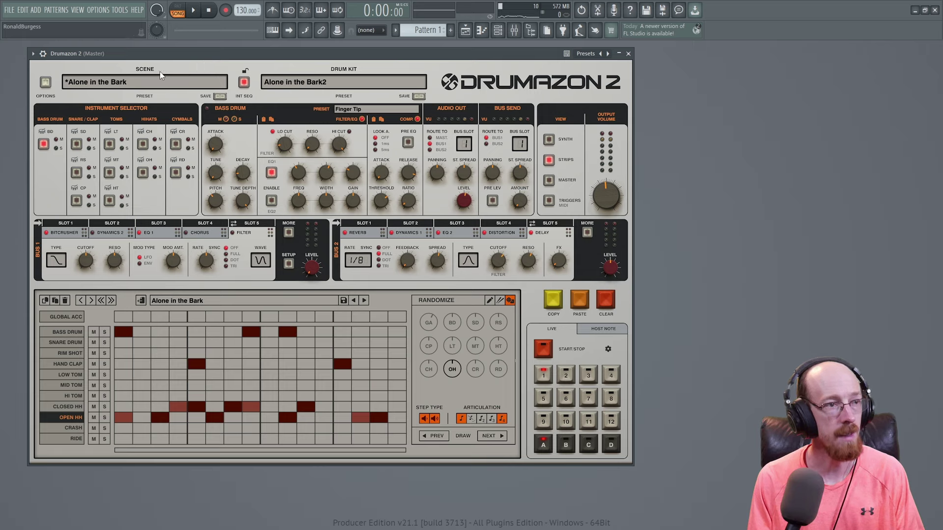
Step: Step forward four scene presets to Androgenetic Alopecia, then step back three to return to Alone in the Bark
{"action": "left_click", "coordinate": [220, 82]}
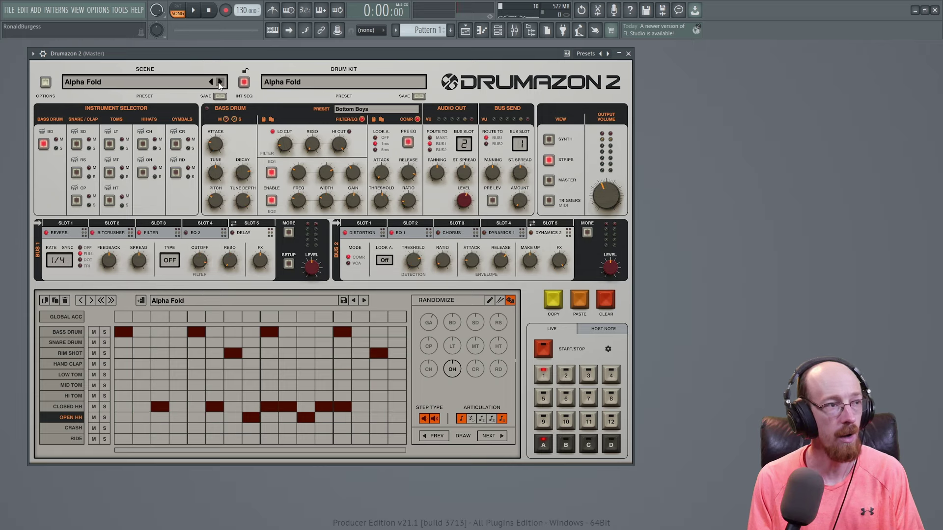
{"action": "left_click", "coordinate": [220, 82]}
{"action": "left_click", "coordinate": [219, 82]}
{"action": "left_click", "coordinate": [219, 82]}
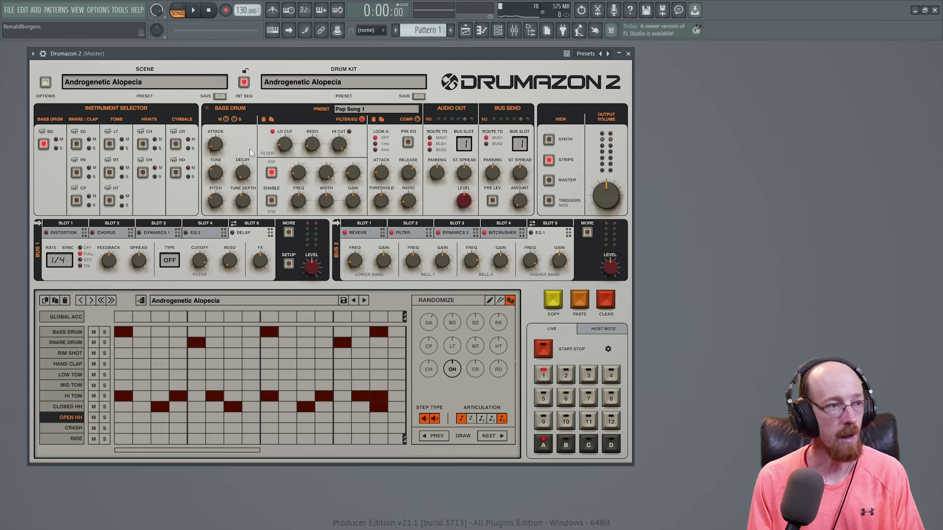
{"action": "left_click", "coordinate": [211, 82]}
{"action": "left_click", "coordinate": [210, 82]}
{"action": "left_click", "coordinate": [211, 82]}
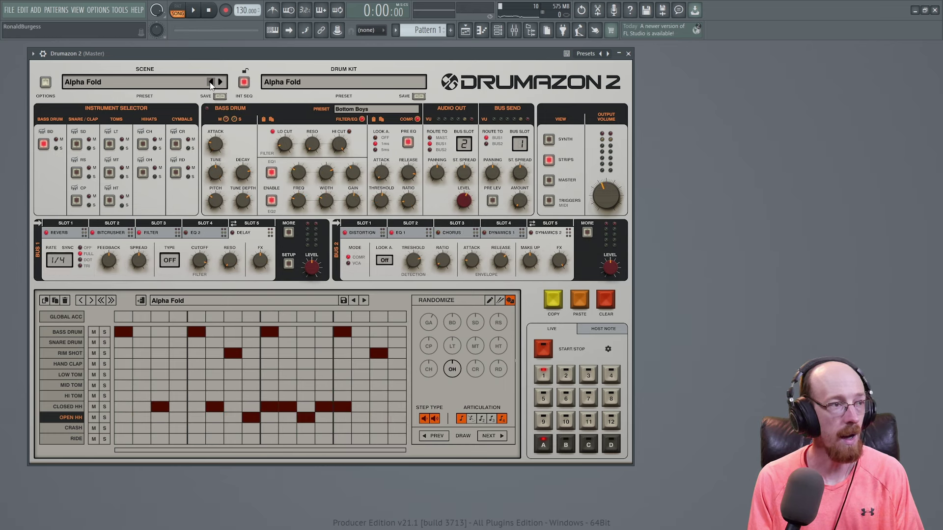
{"action": "left_click", "coordinate": [210, 82]}
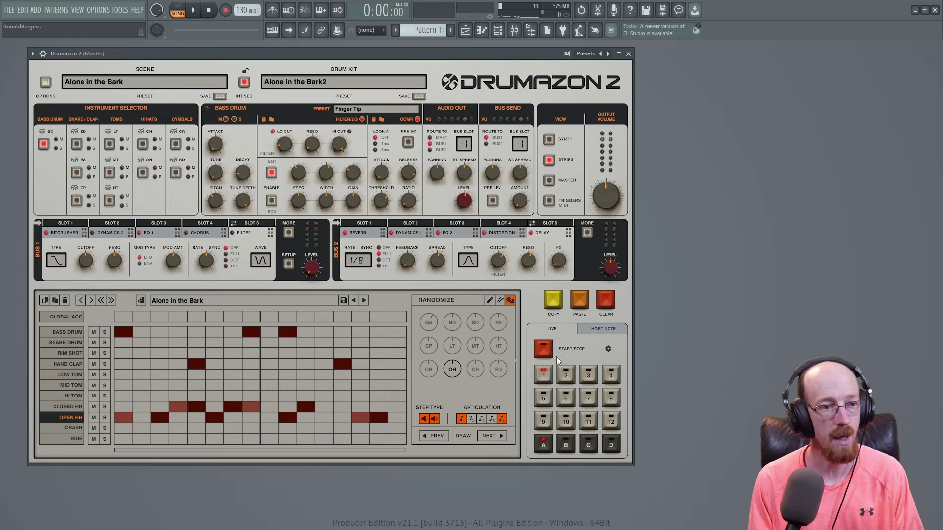
{"action": "left_click", "coordinate": [544, 351]}
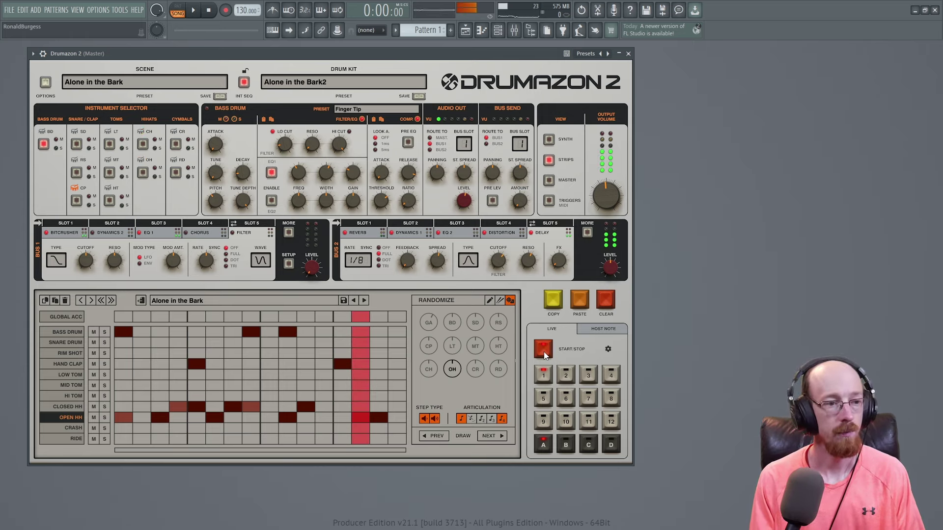
{"action": "left_click", "coordinate": [544, 351]}
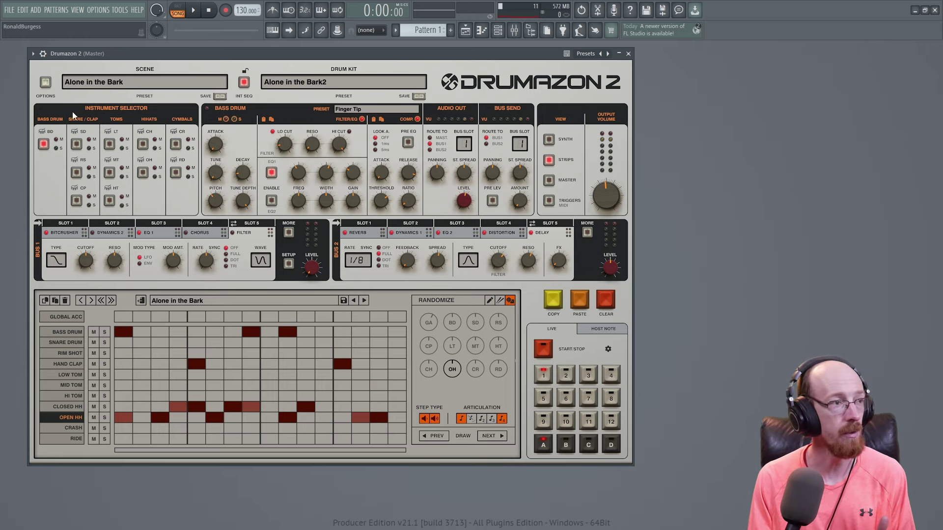
{"action": "left_click", "coordinate": [45, 83]}
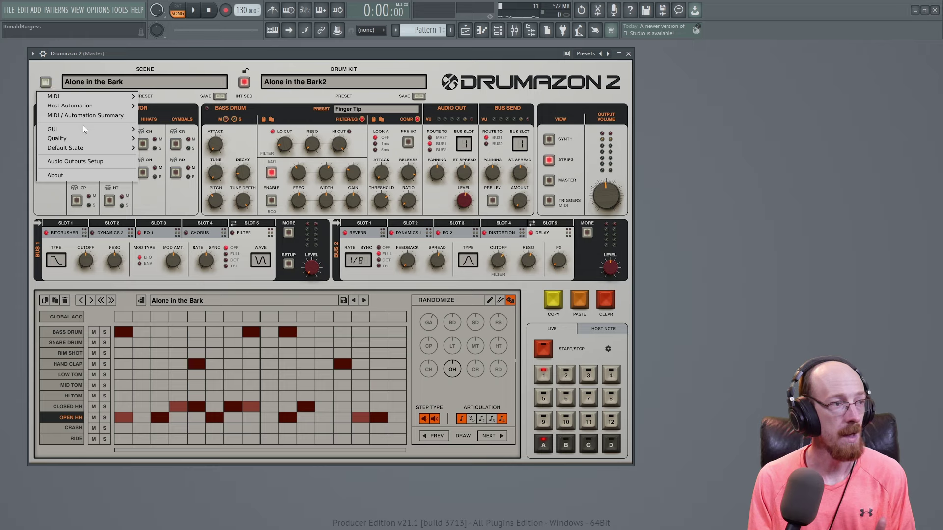
{"action": "mouse_move", "coordinate": [84, 128]}
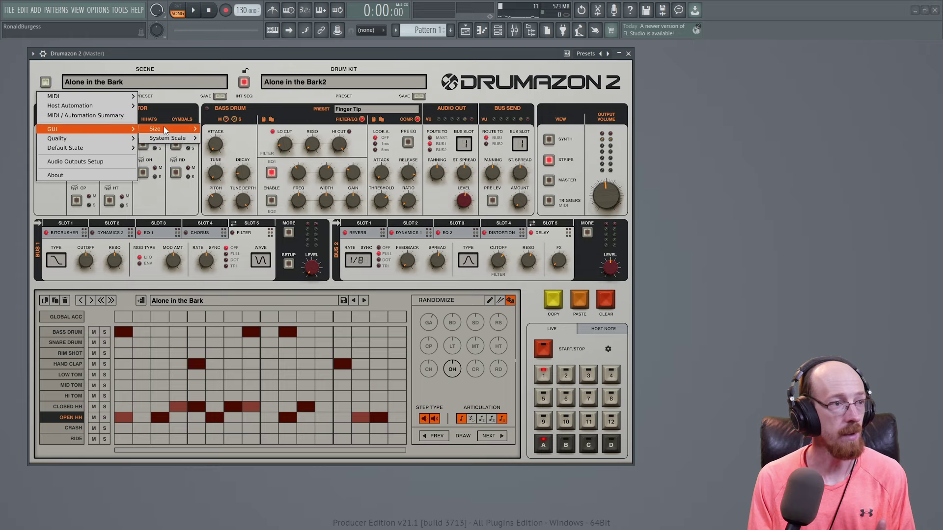
{"action": "mouse_move", "coordinate": [164, 128]}
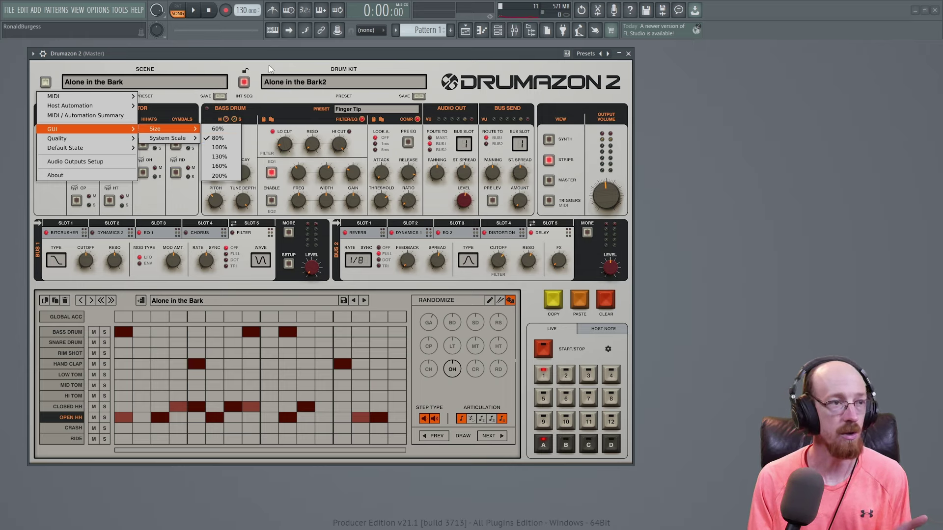
{"action": "left_click", "coordinate": [222, 96]}
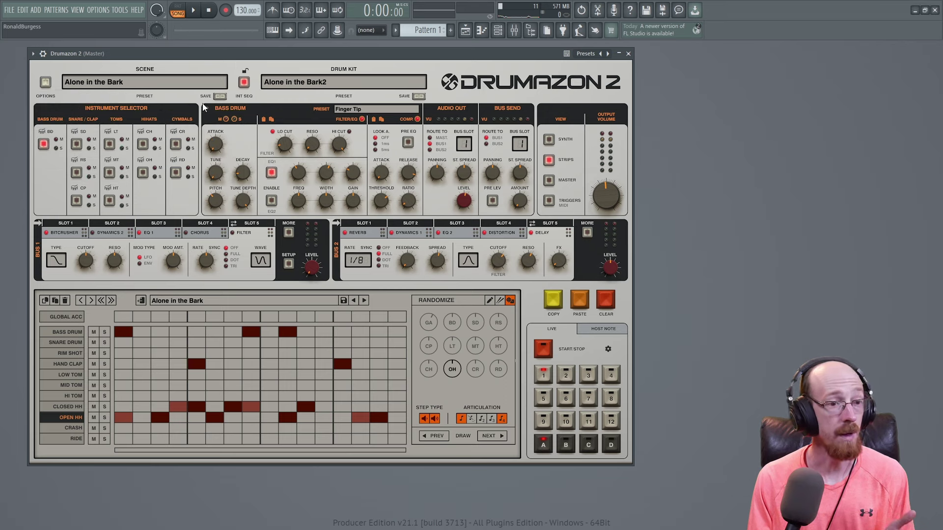
Step: Cycle the articulation on the first Open HH step and play the pattern to hear it
{"action": "left_click", "coordinate": [544, 349]}
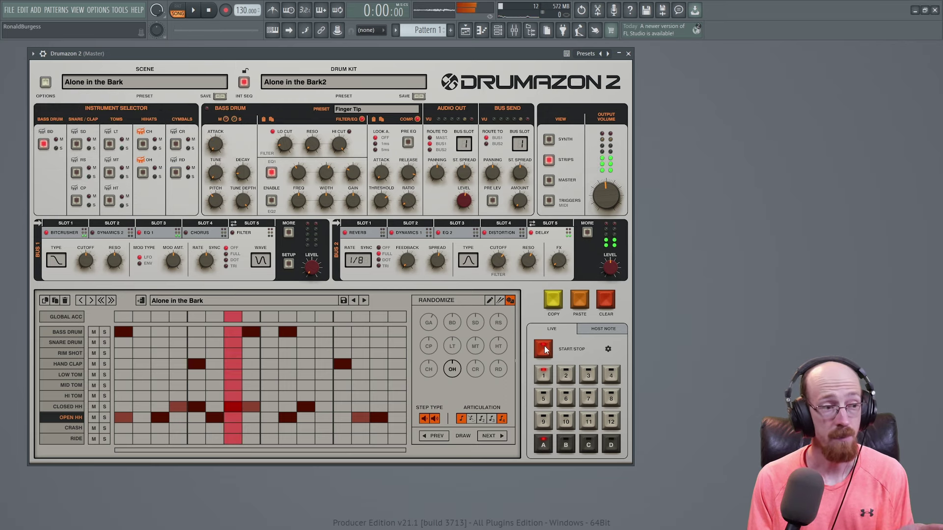
{"action": "left_click", "coordinate": [544, 345]}
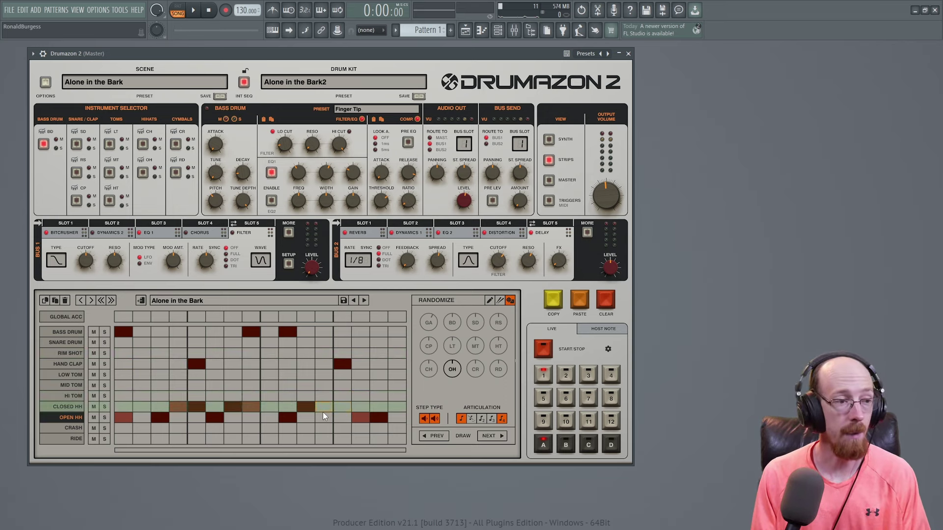
{"action": "left_click", "coordinate": [122, 418]}
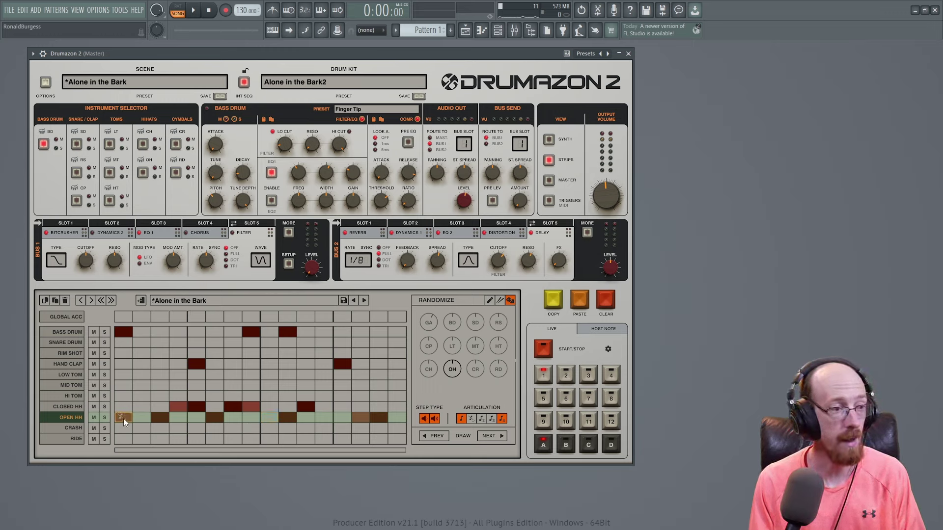
{"action": "left_click", "coordinate": [122, 418]}
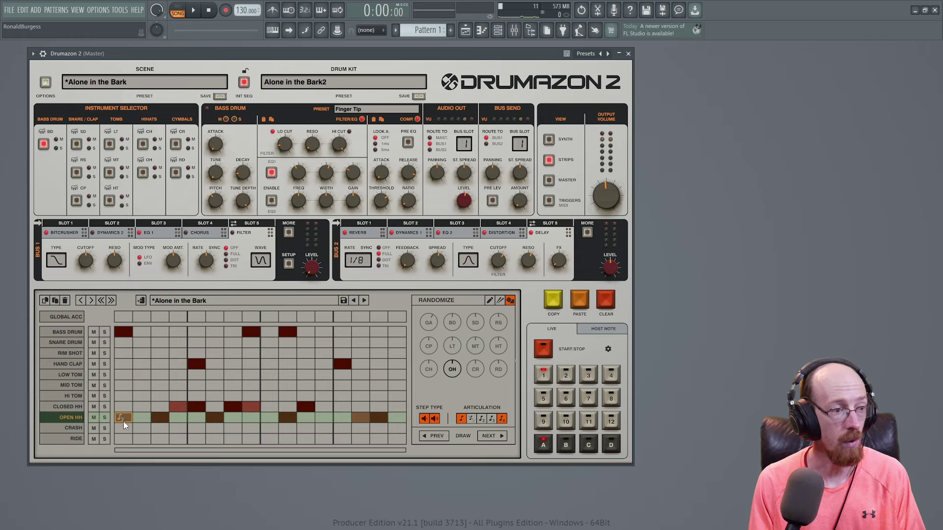
{"action": "left_click", "coordinate": [124, 421]}
{"action": "left_click", "coordinate": [126, 419]}
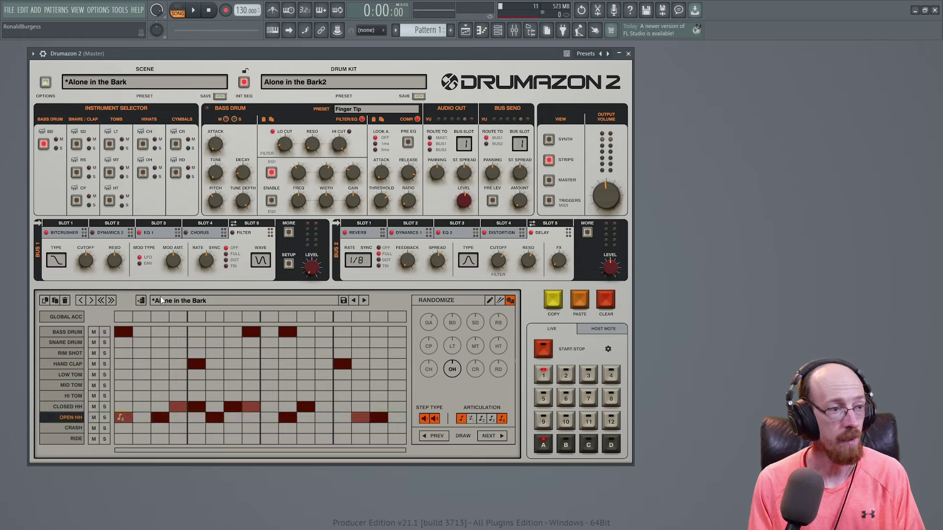
{"action": "left_click", "coordinate": [544, 350]}
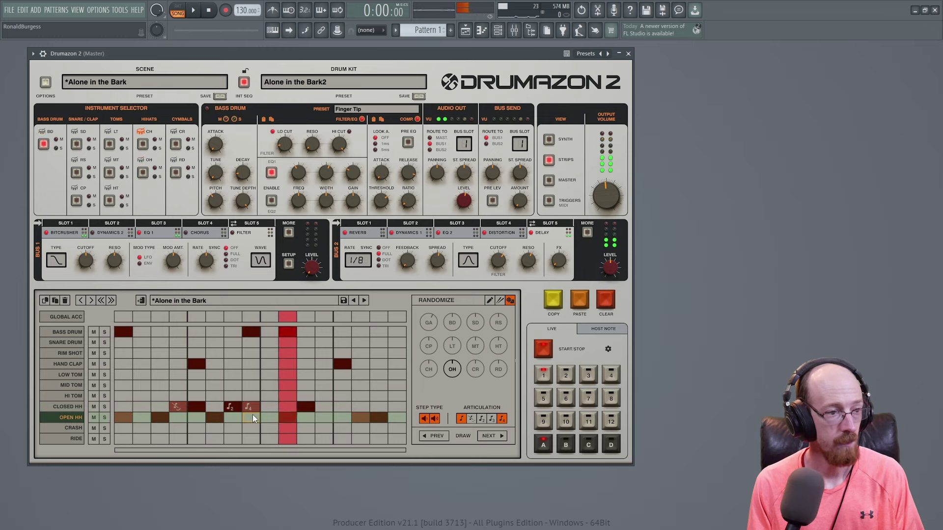
Step: Add an articulation on Closed HH step 11, enable step 7, audition, then select the Closed HH row
{"action": "left_click", "coordinate": [306, 409]}
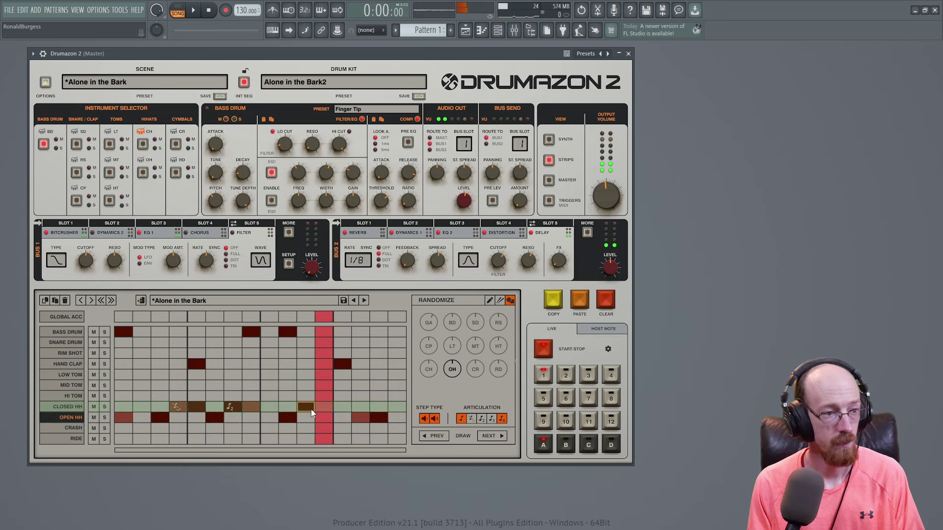
{"action": "left_click", "coordinate": [231, 407]}
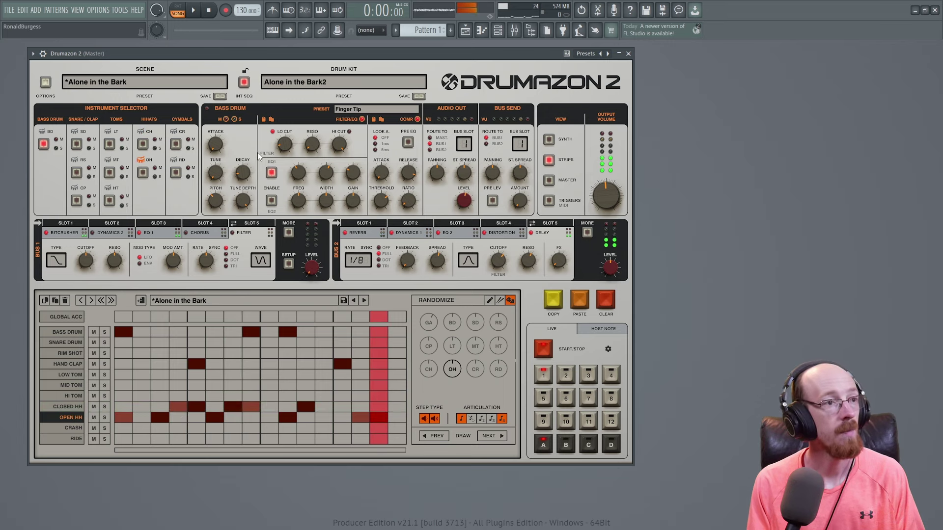
{"action": "key", "text": "space"}
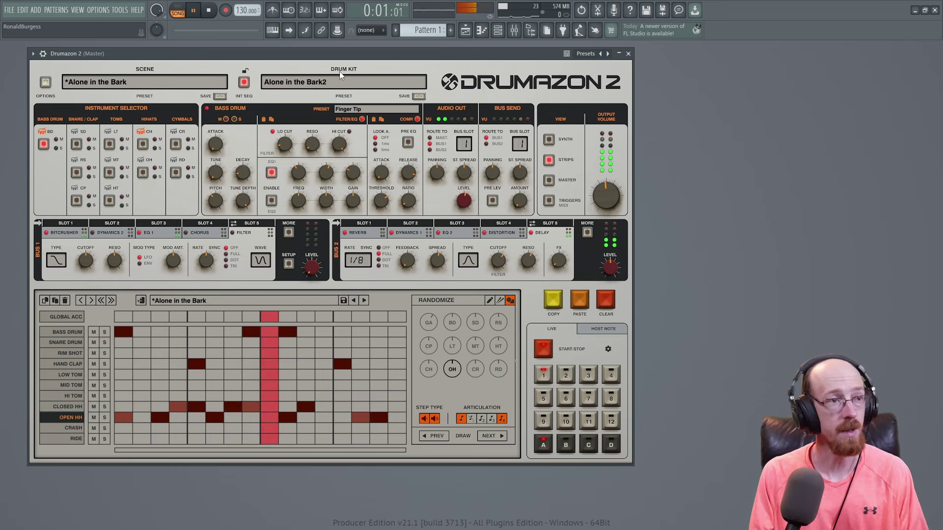
{"action": "key", "text": "space"}
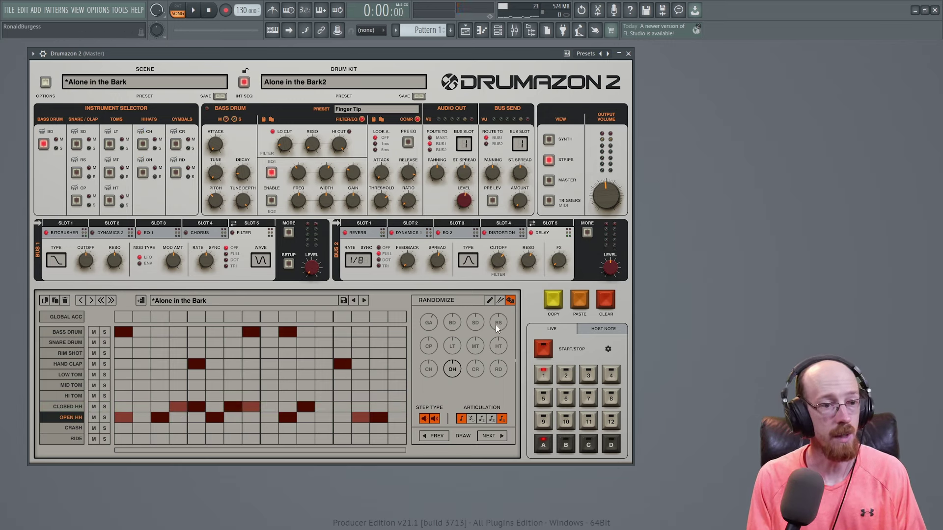
{"action": "left_click", "coordinate": [142, 407]}
{"action": "left_click", "coordinate": [136, 408]}
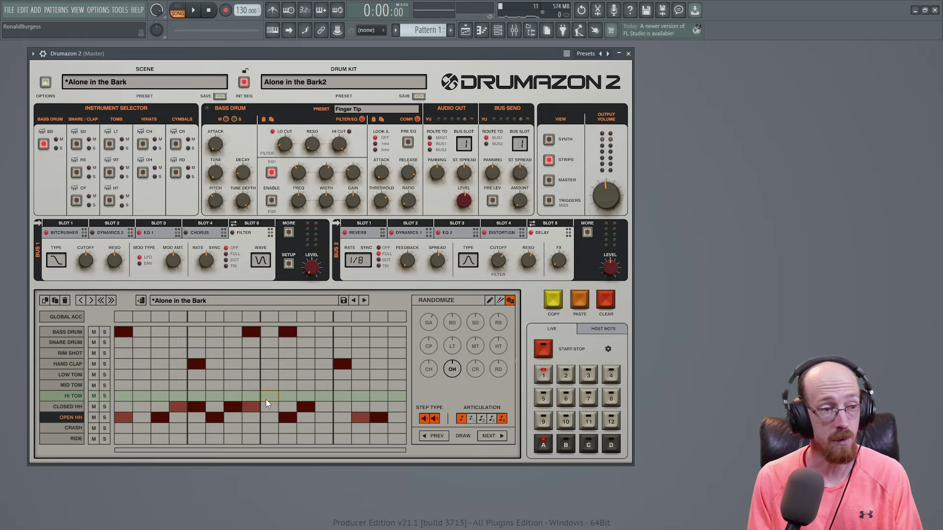
{"action": "left_click", "coordinate": [69, 408], "text": "ctrl"}
Step: Add Hi Tom, Low Tom and Hand Clap to the selected rows and paste them into empty pattern 2
{"action": "left_click", "coordinate": [72, 396], "text": "ctrl"}
{"action": "left_click", "coordinate": [67, 374], "text": "ctrl"}
{"action": "left_click", "coordinate": [63, 364], "text": "ctrl"}
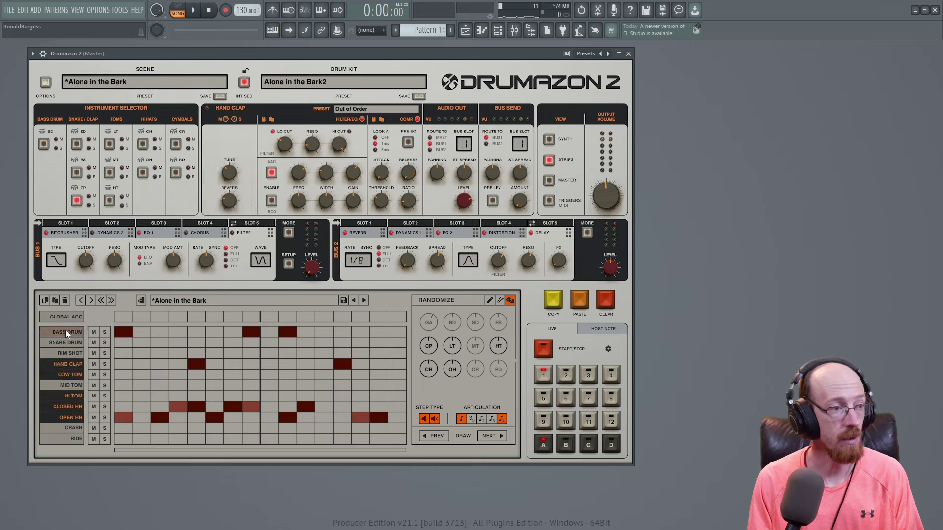
{"action": "left_click", "coordinate": [89, 301]}
{"action": "left_click", "coordinate": [80, 301]}
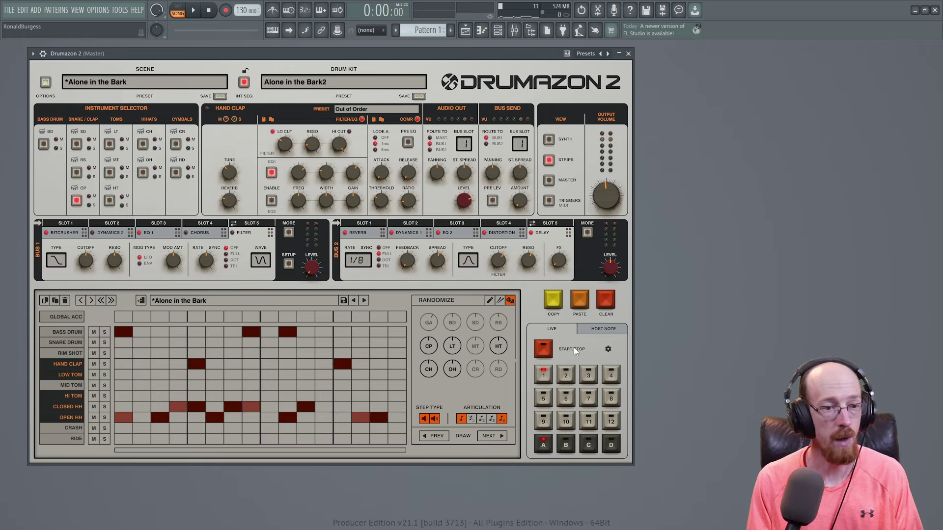
{"action": "left_click", "coordinate": [567, 377]}
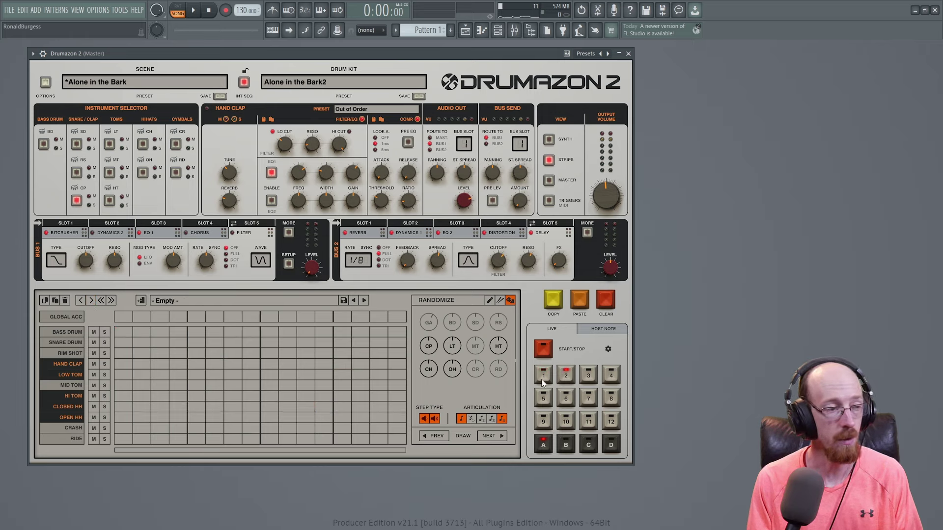
{"action": "left_click", "coordinate": [55, 301]}
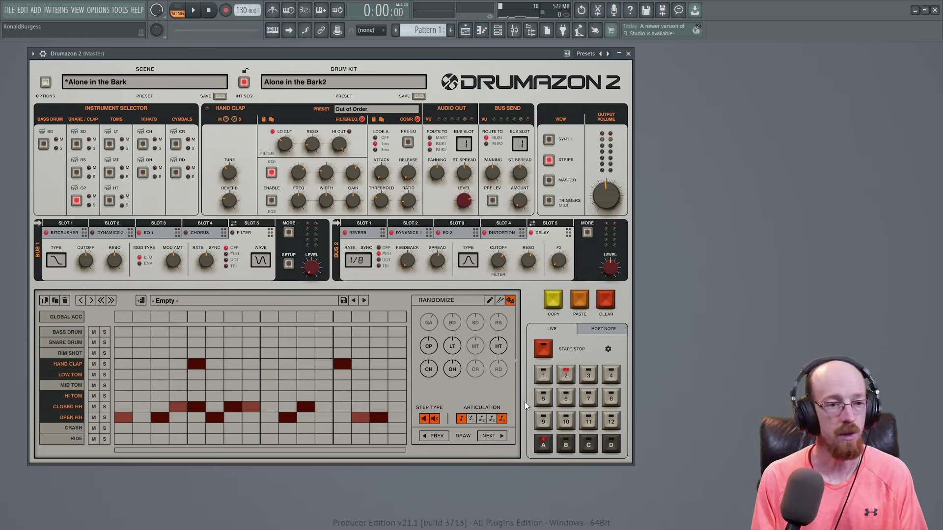
Step: Add a bass drum hit on step 1 of pattern 2 and compare patterns 1 and 2 during playback
{"action": "left_click", "coordinate": [121, 331]}
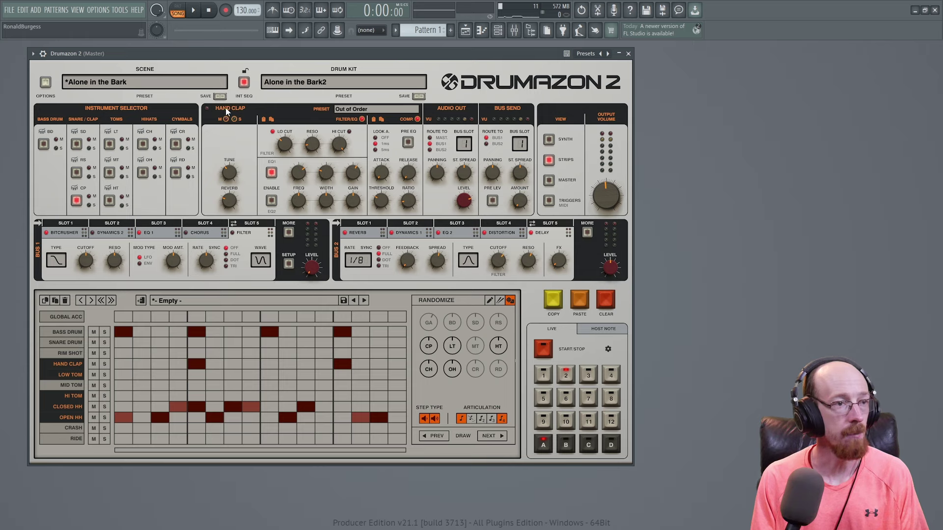
{"action": "left_click", "coordinate": [541, 350]}
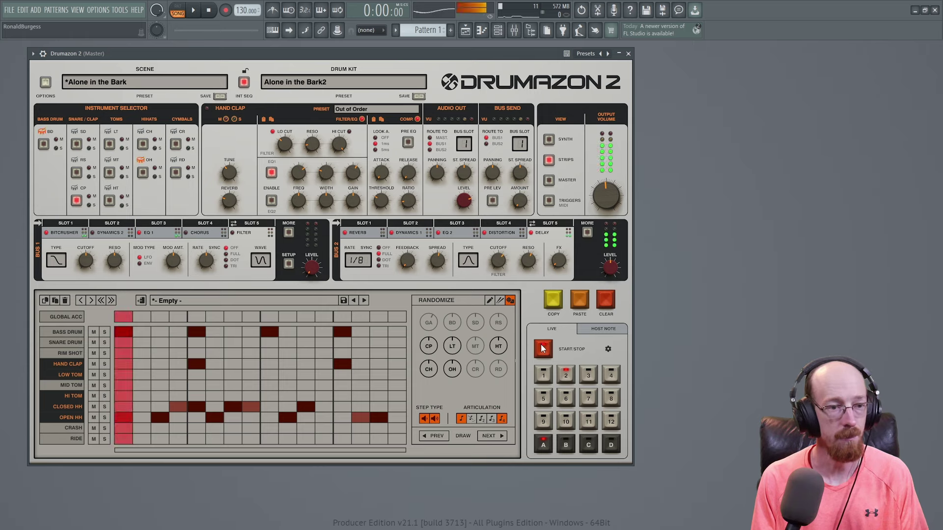
{"action": "left_click", "coordinate": [543, 377]}
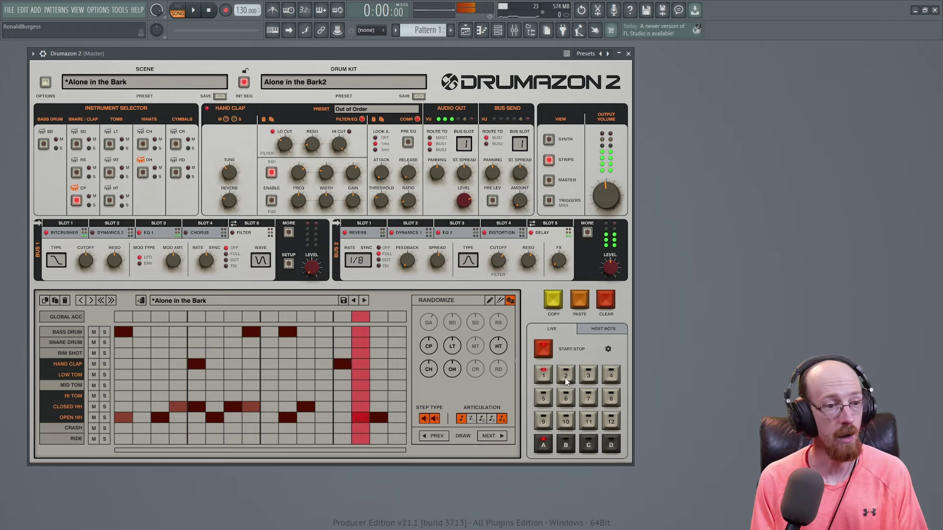
{"action": "left_click", "coordinate": [567, 376]}
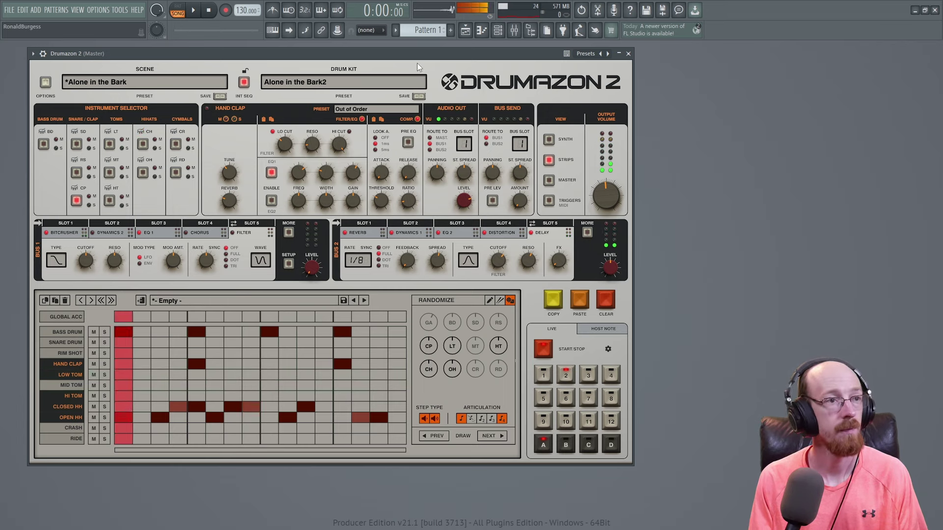
Step: Start and stop both host and internal sequencer playback, then set the pads to HOST NOTE
{"action": "key", "text": "space"}
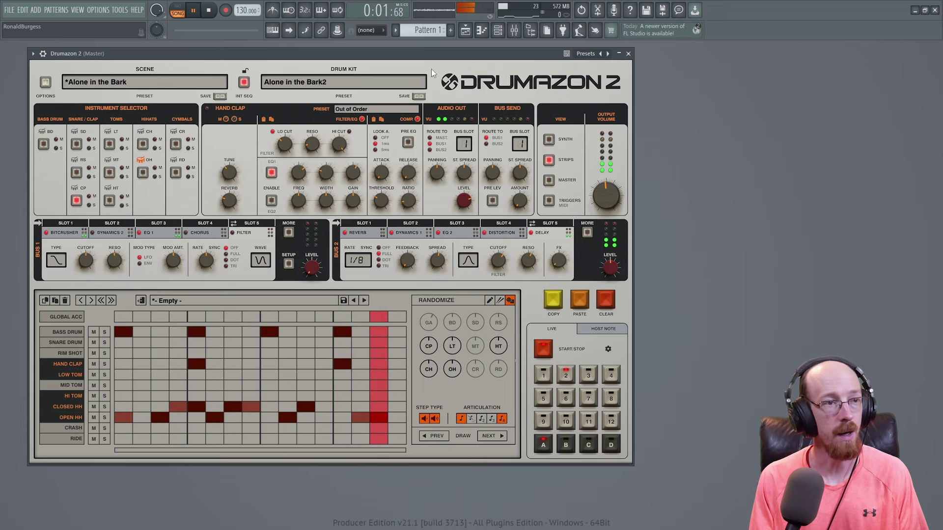
{"action": "key", "text": "space"}
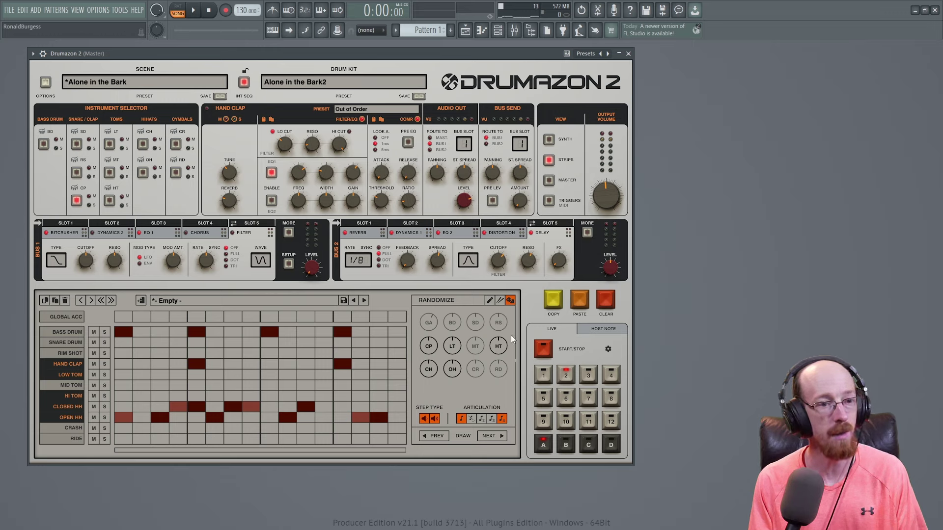
{"action": "left_click", "coordinate": [559, 349]}
{"action": "left_click", "coordinate": [543, 350]}
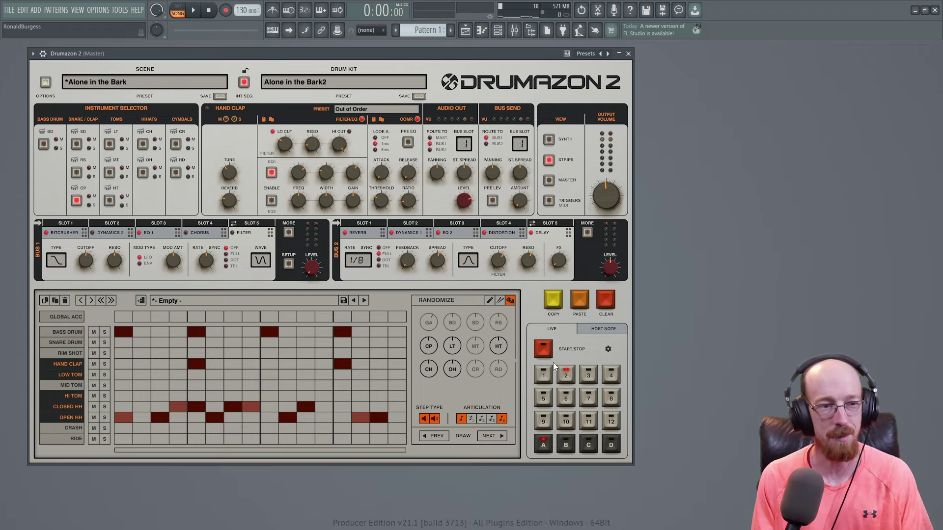
{"action": "left_click", "coordinate": [606, 330]}
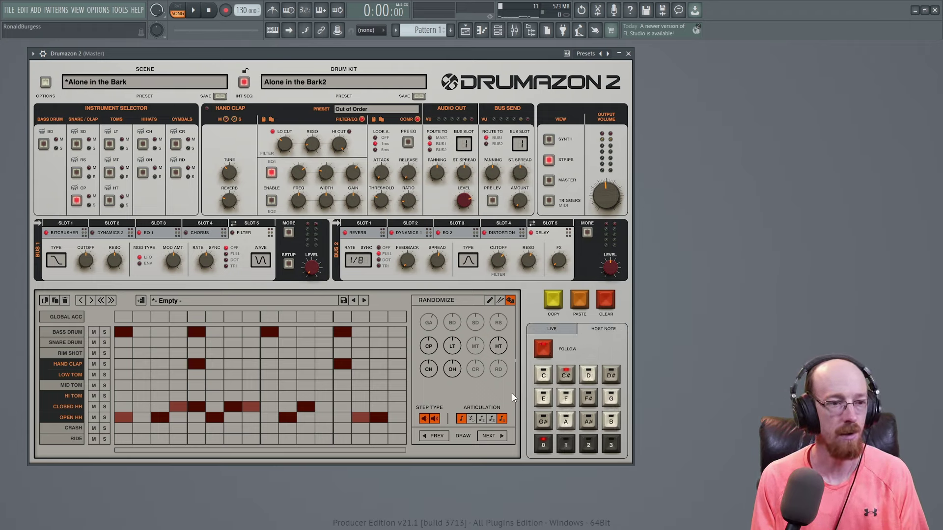
Step: Set the pads back to LIVE, load pattern 1 Alone in the Bark, and turn off INT SEQ
{"action": "left_click", "coordinate": [556, 328]}
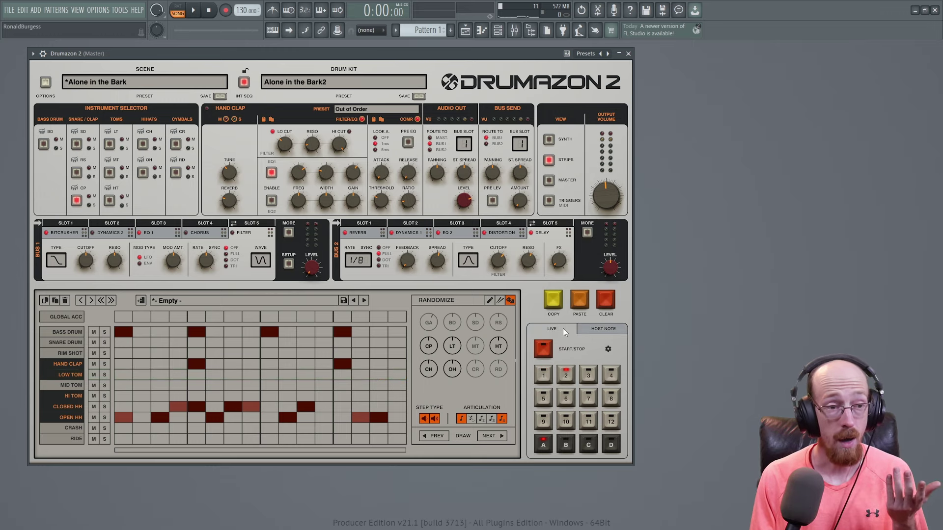
{"action": "left_click", "coordinate": [549, 380]}
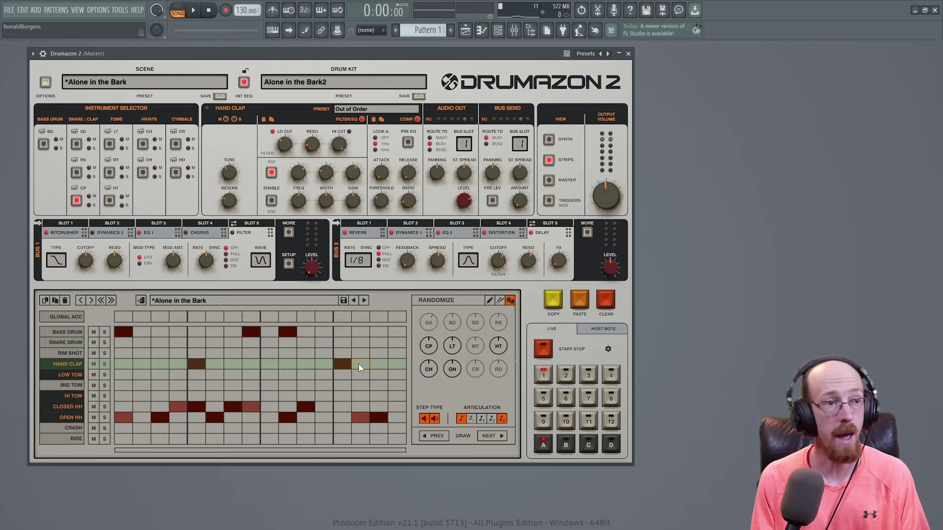
{"action": "left_click", "coordinate": [243, 83]}
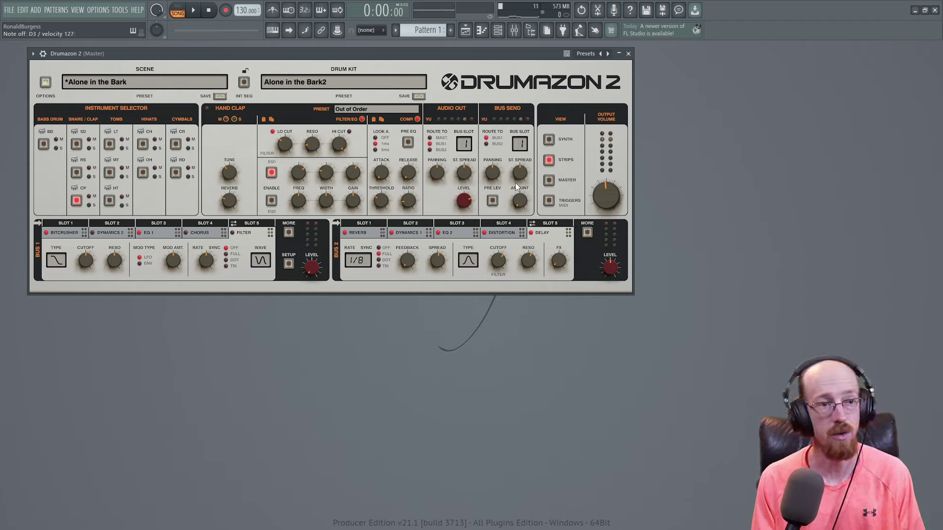
Step: Show the TRIGGERS drum map with BD selected, then return to the SYNTH page of all drums
{"action": "left_click", "coordinate": [549, 201]}
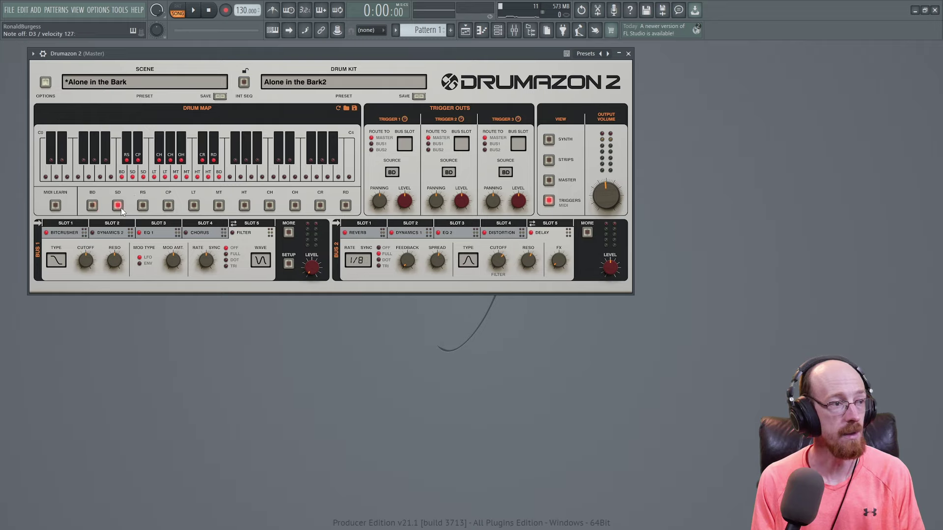
{"action": "left_click", "coordinate": [92, 205]}
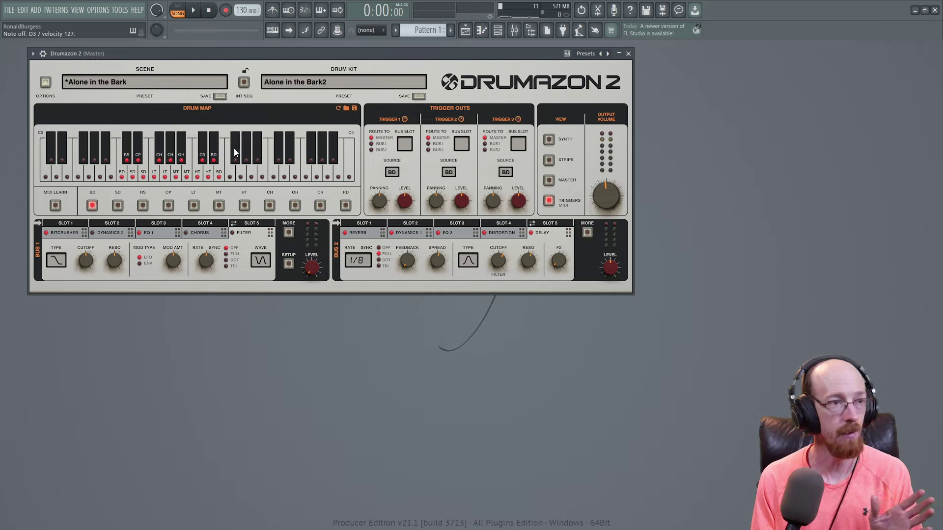
{"action": "left_click", "coordinate": [553, 140]}
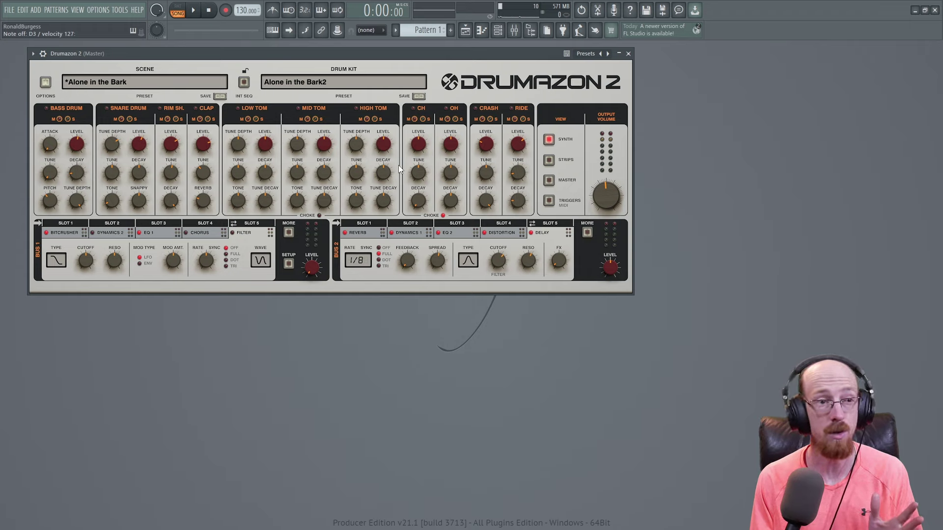
Step: In the STRIPS view, browse the SD, RS, LT and OH strips, ending on the Bass Drum
{"action": "left_click", "coordinate": [548, 161]}
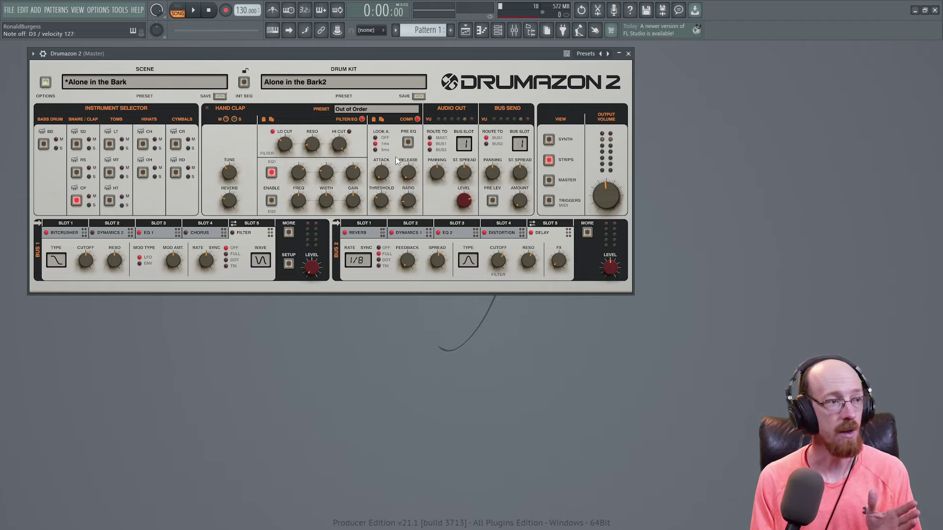
{"action": "left_click", "coordinate": [76, 144]}
{"action": "left_click", "coordinate": [76, 172]}
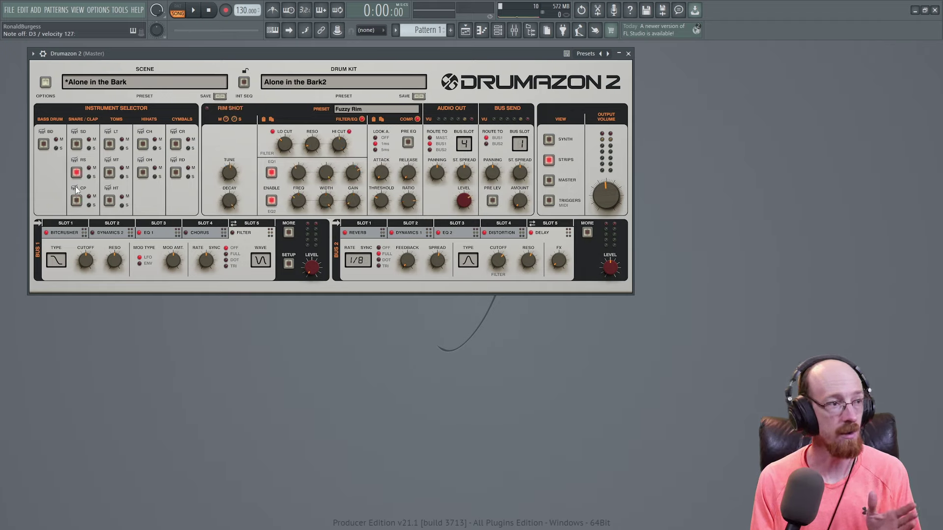
{"action": "left_click", "coordinate": [76, 144]}
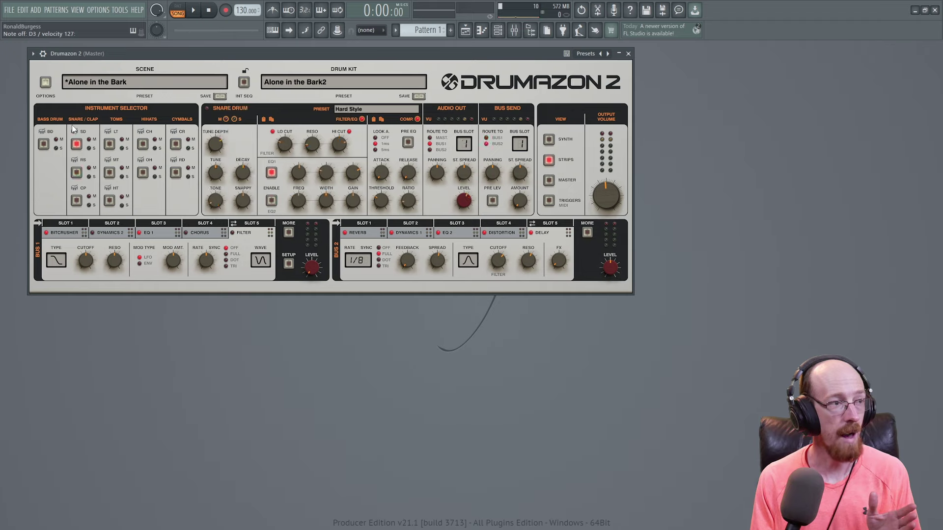
{"action": "left_click", "coordinate": [110, 145]}
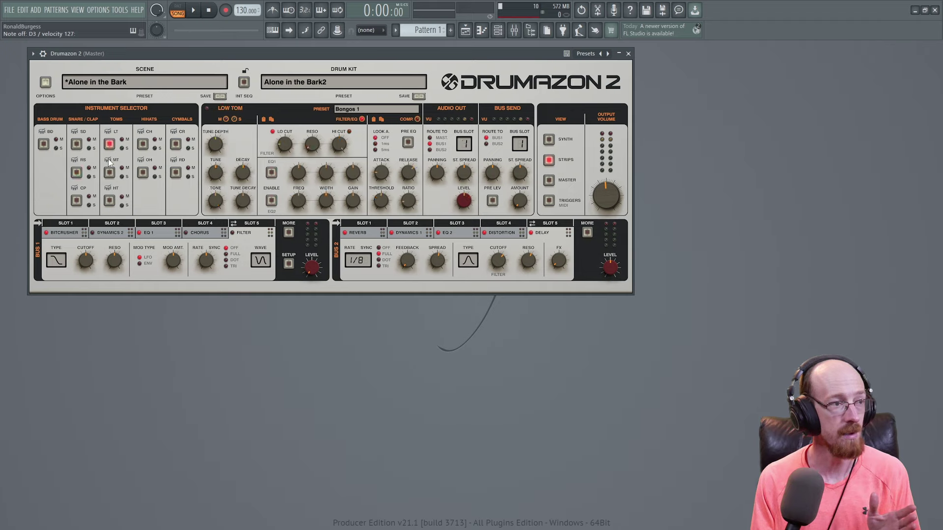
{"action": "left_click", "coordinate": [43, 145]}
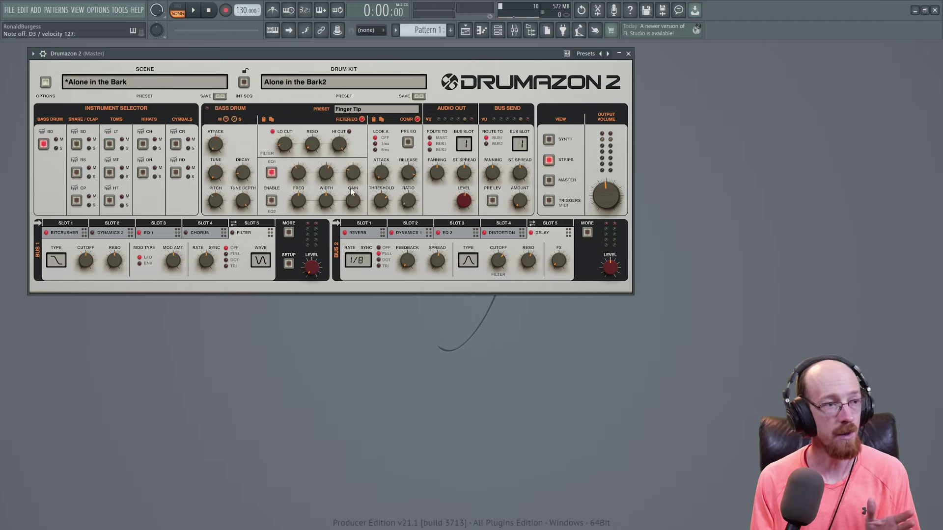
{"action": "left_click", "coordinate": [143, 144]}
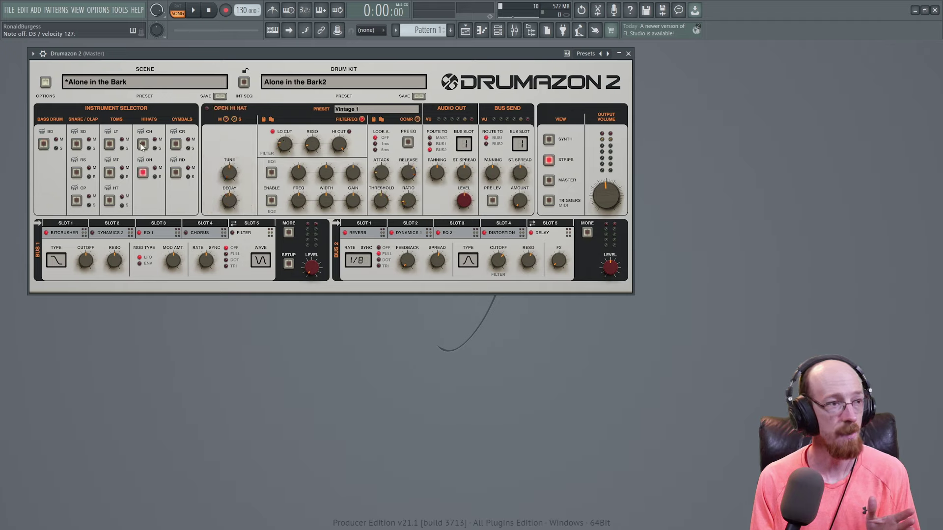
{"action": "left_click", "coordinate": [44, 144]}
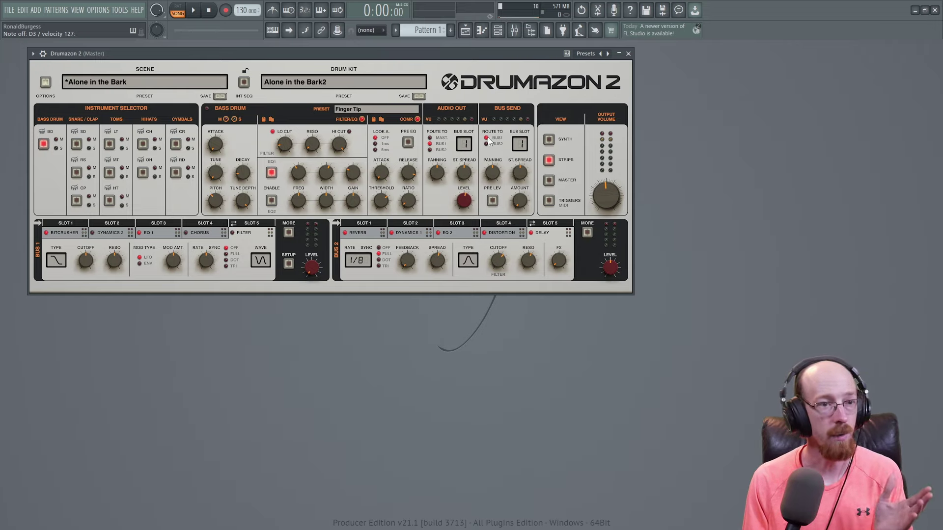
Step: Check the Master Bus compressor and limiter page, then return to the SYNTH page
{"action": "left_click", "coordinate": [549, 180]}
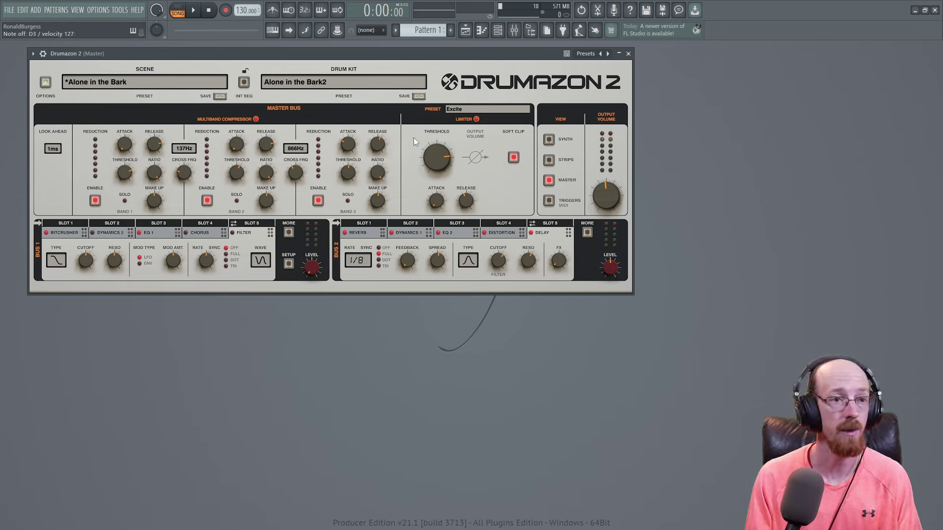
{"action": "left_click", "coordinate": [550, 139]}
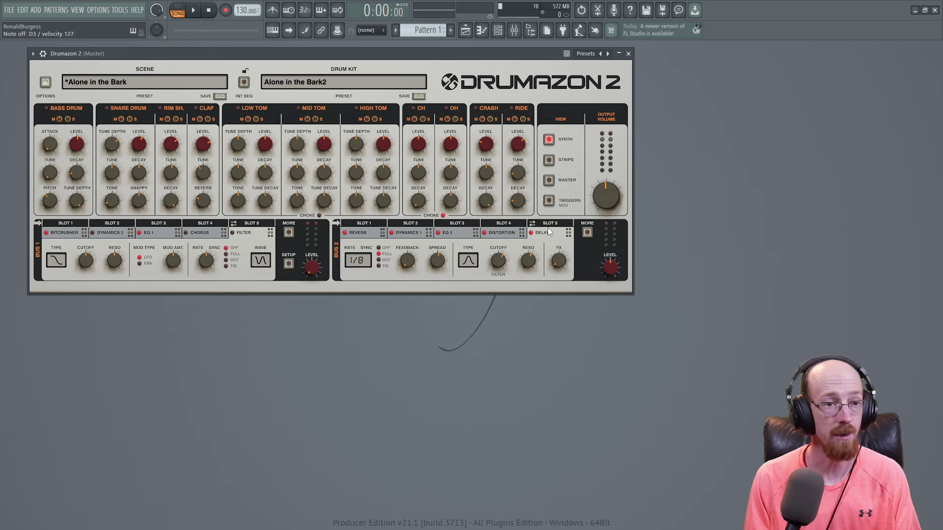
Step: Re-enable the internal step sequencer and step through the next three drum kits
{"action": "left_click", "coordinate": [244, 82]}
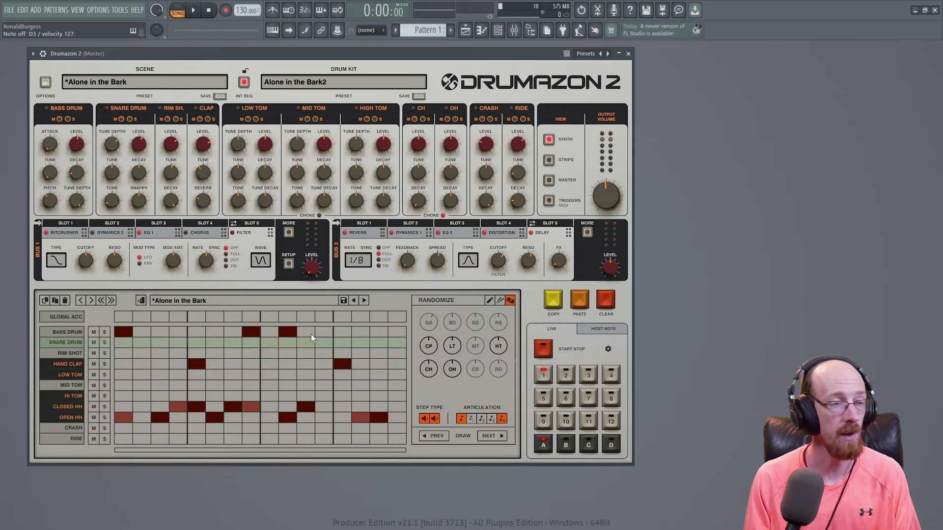
{"action": "left_click", "coordinate": [420, 82]}
{"action": "left_click", "coordinate": [420, 82]}
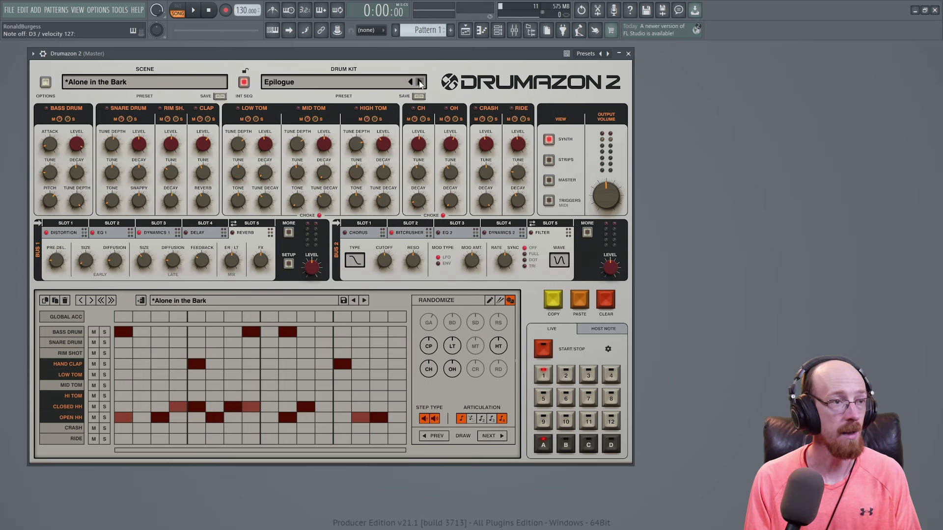
{"action": "left_click", "coordinate": [420, 82]}
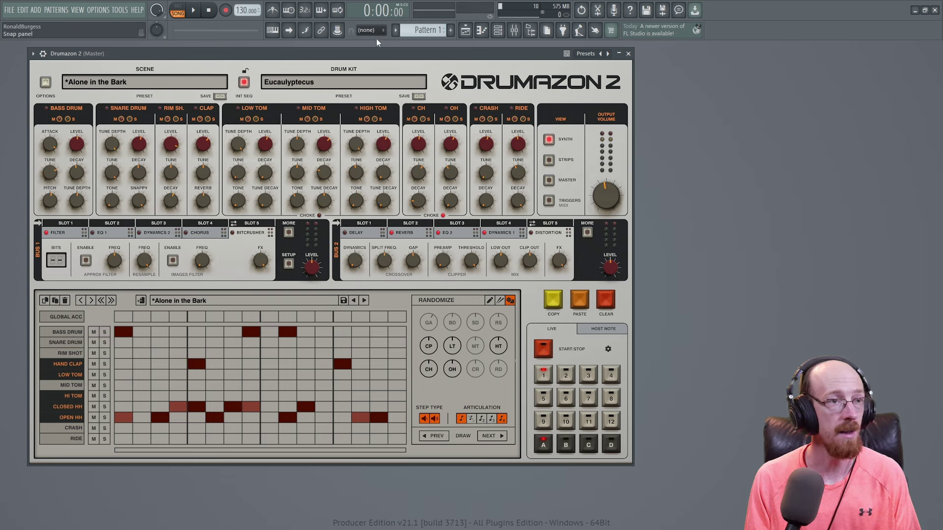
Step: Audition four more kits over the playing pattern, stopping on Funky Village, and show the kit preset list
{"action": "left_click", "coordinate": [543, 350]}
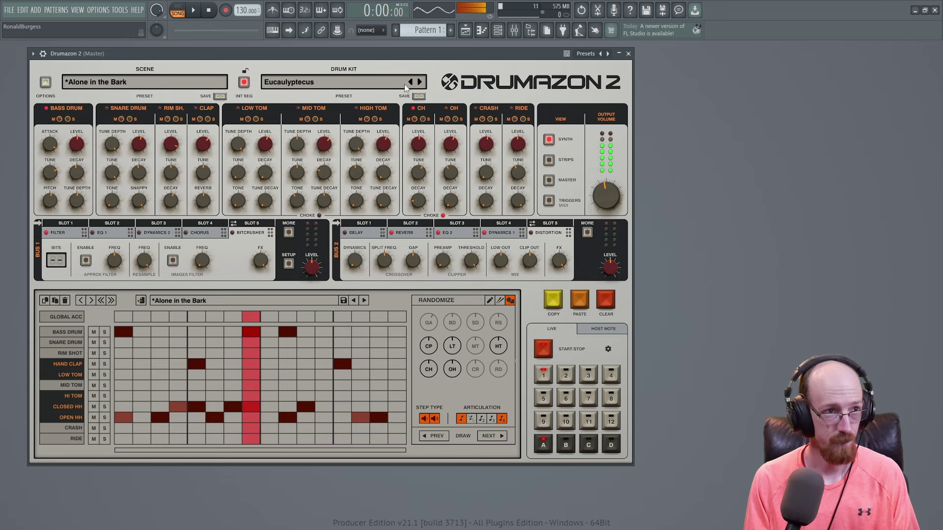
{"action": "left_click", "coordinate": [420, 82]}
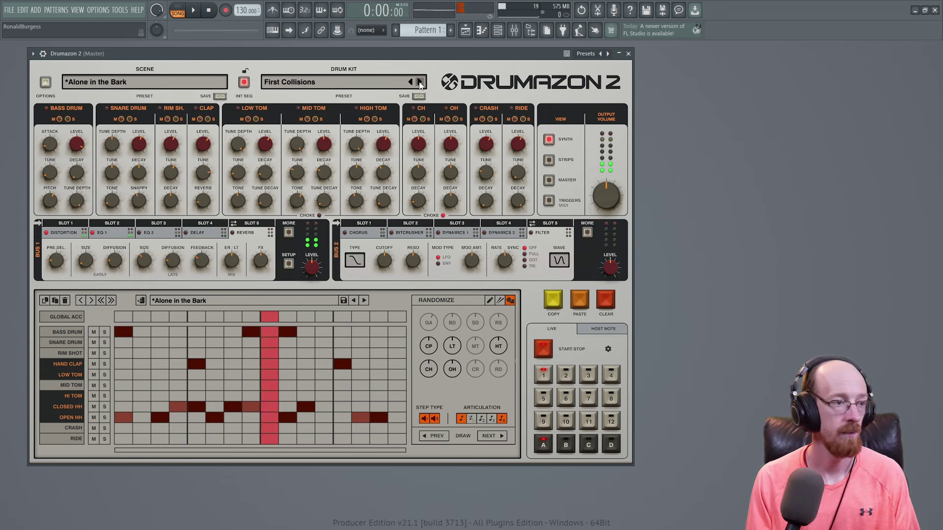
{"action": "left_click", "coordinate": [420, 82]}
{"action": "left_click", "coordinate": [420, 82]}
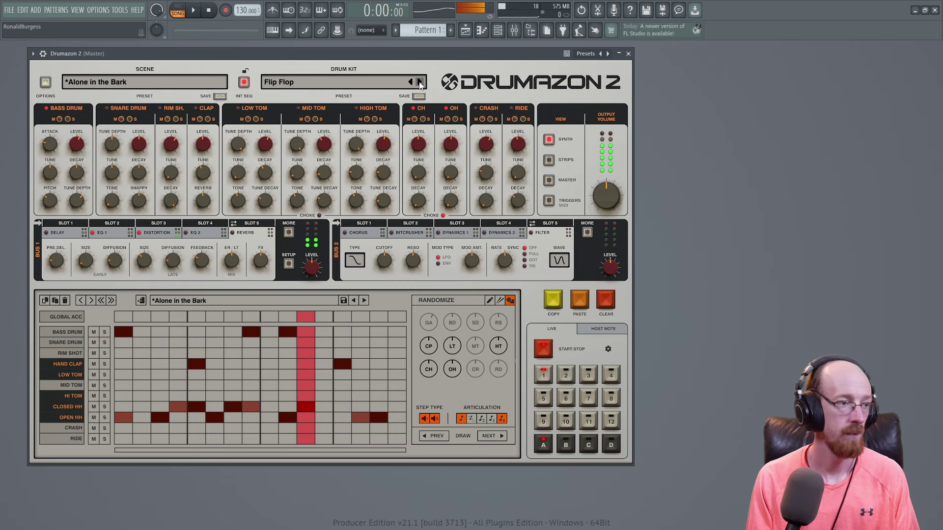
{"action": "left_click", "coordinate": [419, 82]}
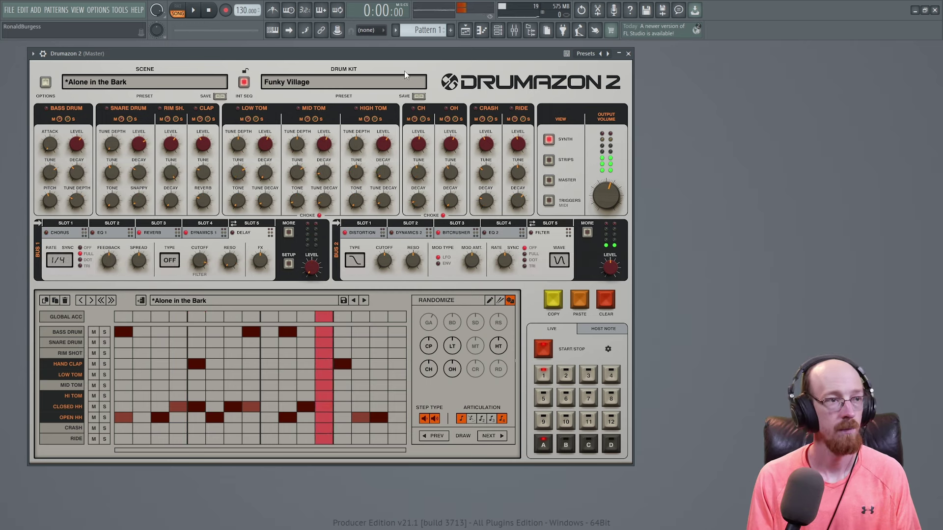
{"action": "left_click", "coordinate": [541, 350]}
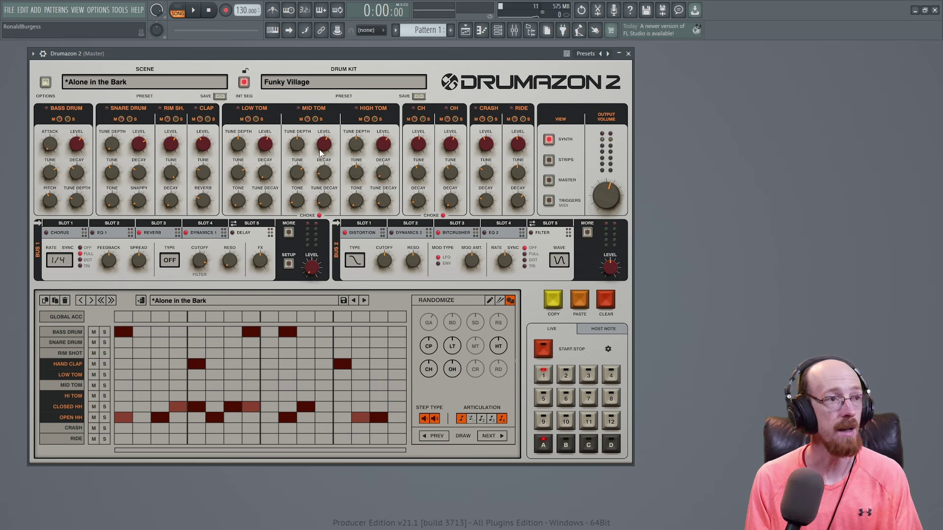
{"action": "left_click", "coordinate": [324, 81]}
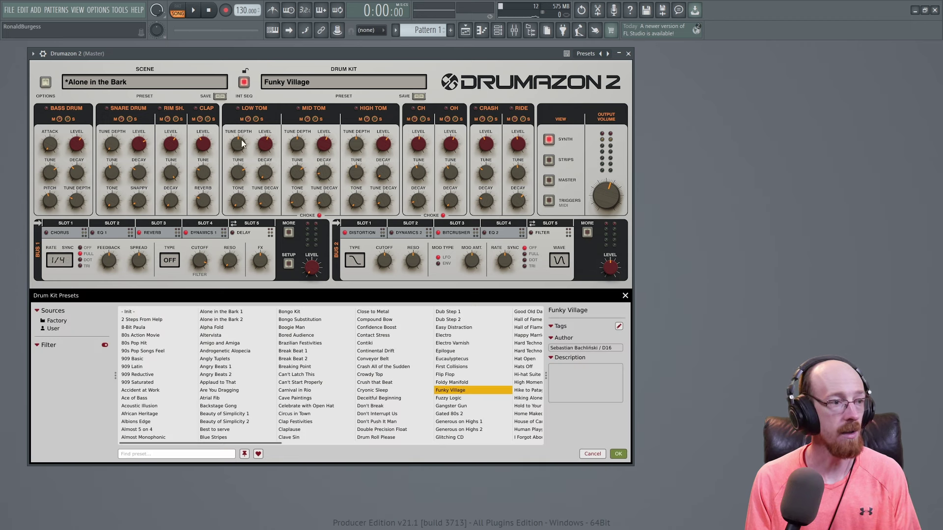
{"action": "left_click", "coordinate": [137, 311]}
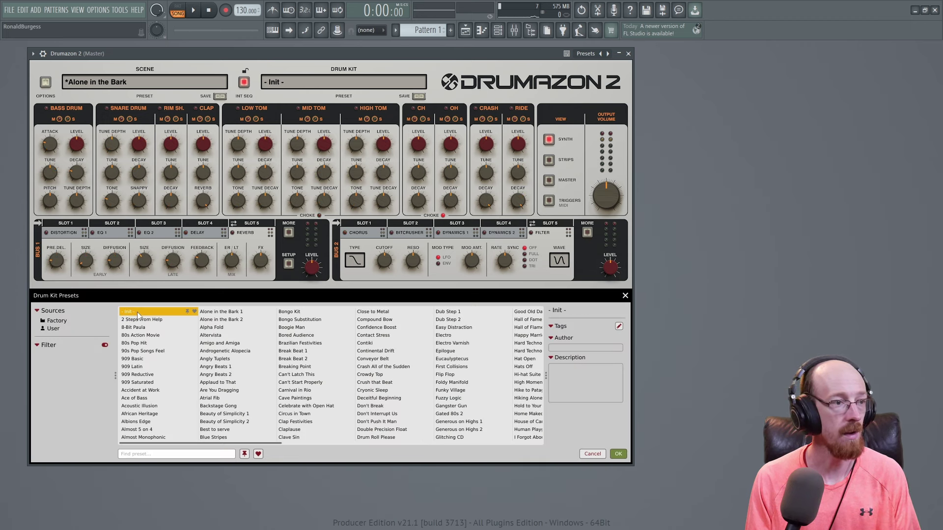
{"action": "left_click", "coordinate": [339, 83]}
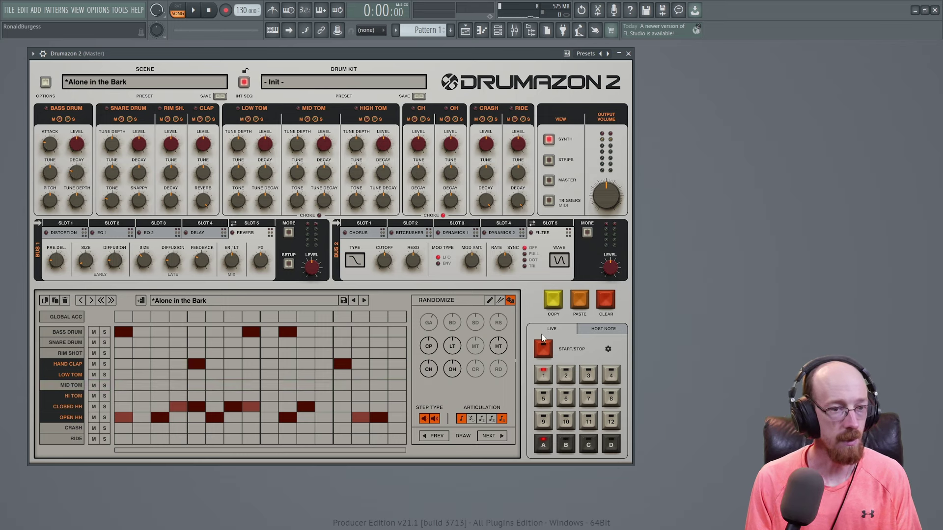
{"action": "left_click", "coordinate": [545, 350]}
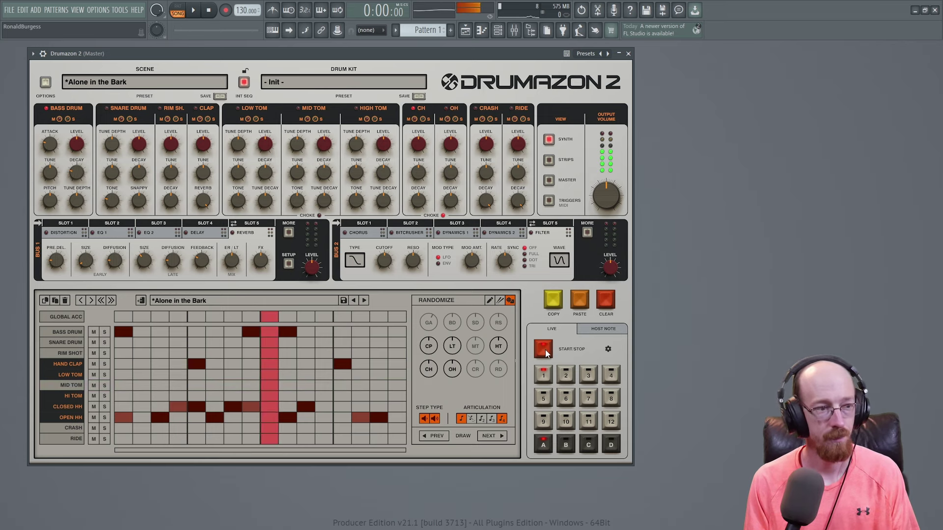
{"action": "left_click", "coordinate": [545, 349]}
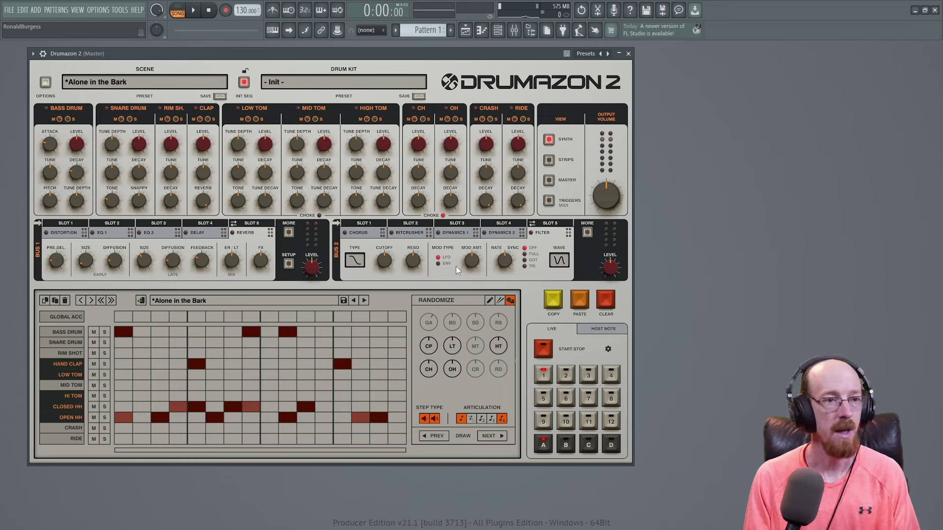
Step: Enable the Master Bus limiter and lower its threshold to -16.3 while playing
{"action": "left_click", "coordinate": [549, 180]}
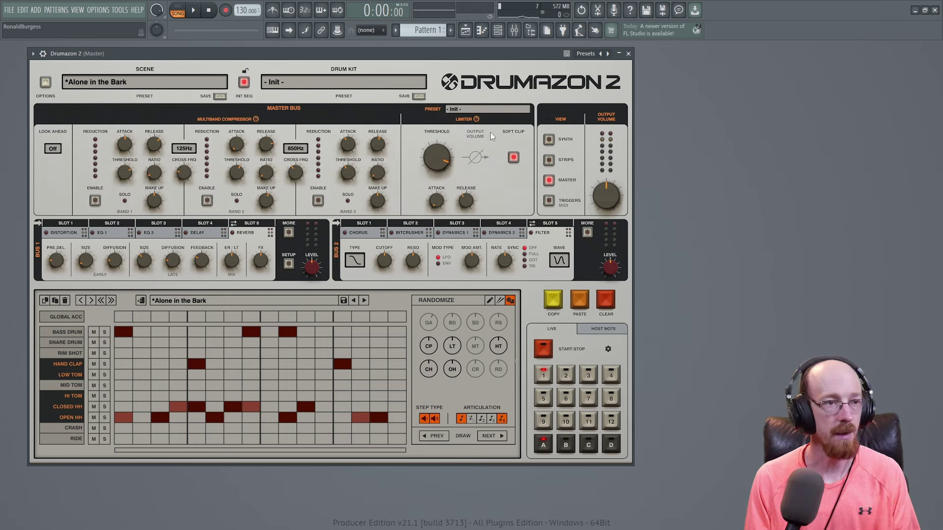
{"action": "left_click", "coordinate": [475, 120]}
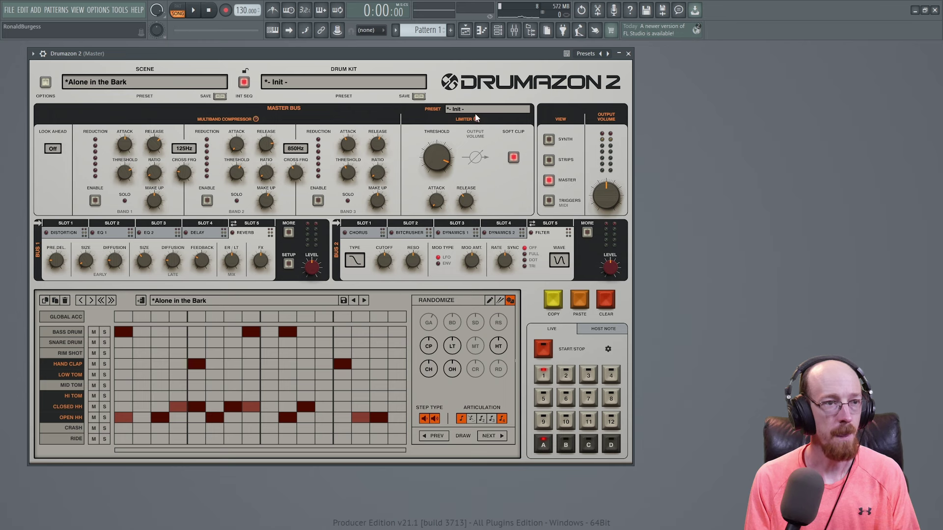
{"action": "left_click", "coordinate": [477, 110]}
{"action": "left_click", "coordinate": [477, 109]}
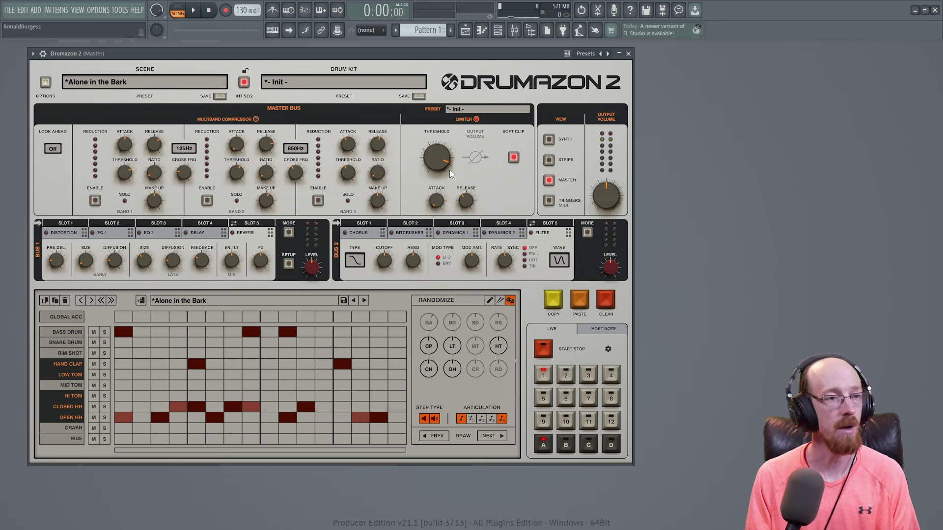
{"action": "key", "text": "space"}
{"action": "left_click_drag", "start_coordinate": [434, 160], "coordinate": [434, 185]}
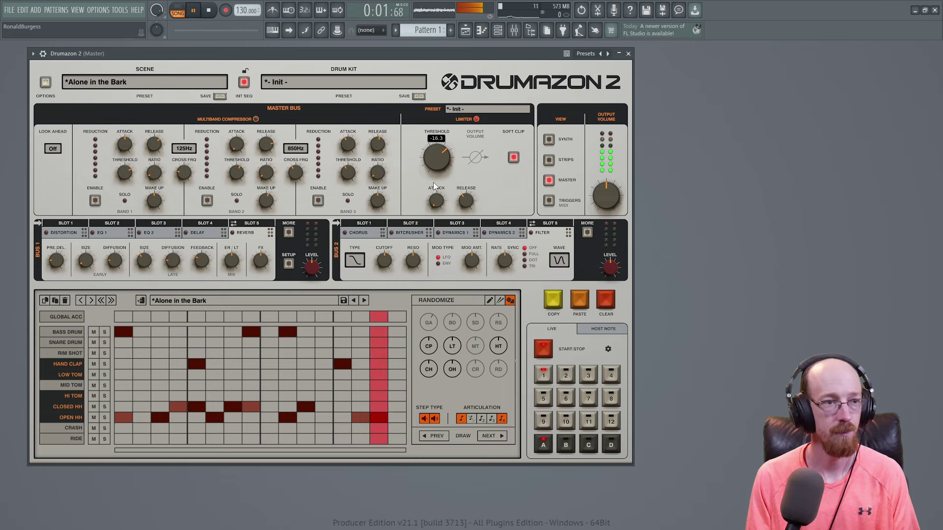
{"action": "mouse_move", "coordinate": [417, 84]}
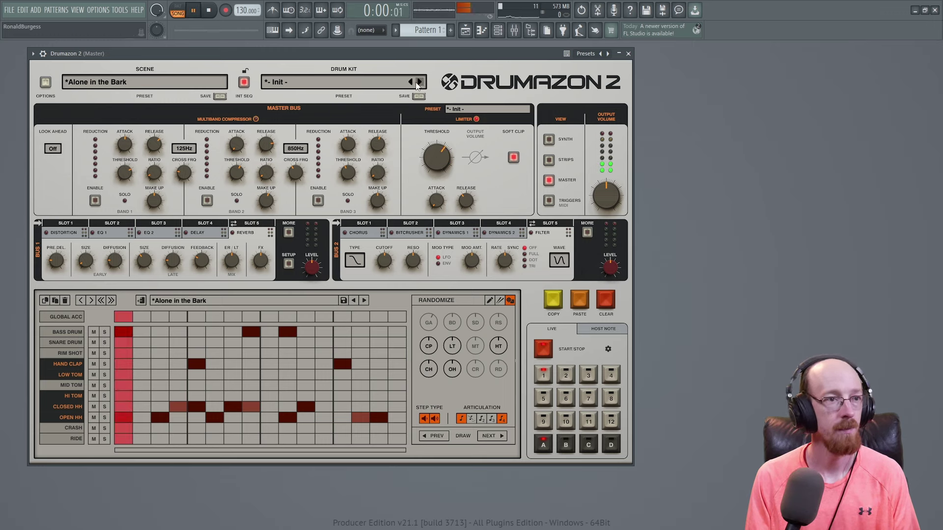
{"action": "key", "text": "space"}
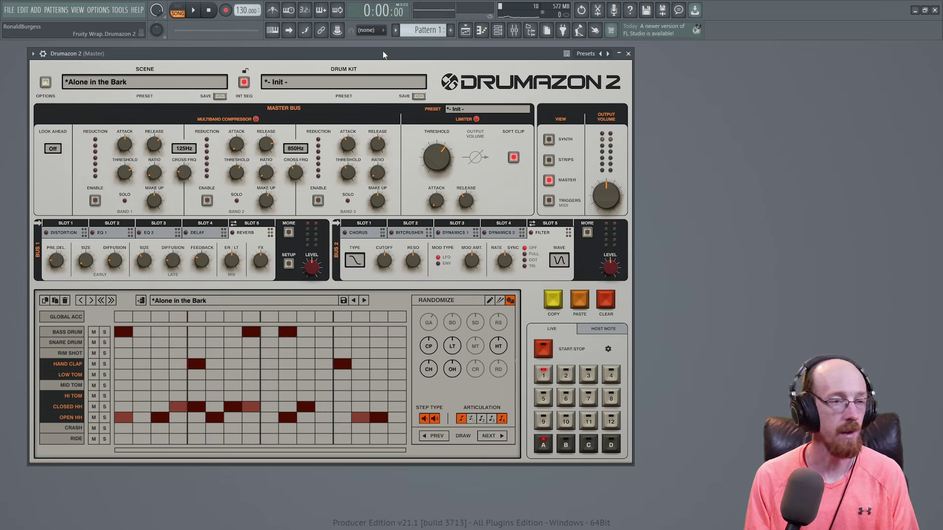
Step: Raise the Band 1 Make Up to +3.5dB during playback
{"action": "key", "text": "space"}
{"action": "mouse_move", "coordinate": [156, 196]}
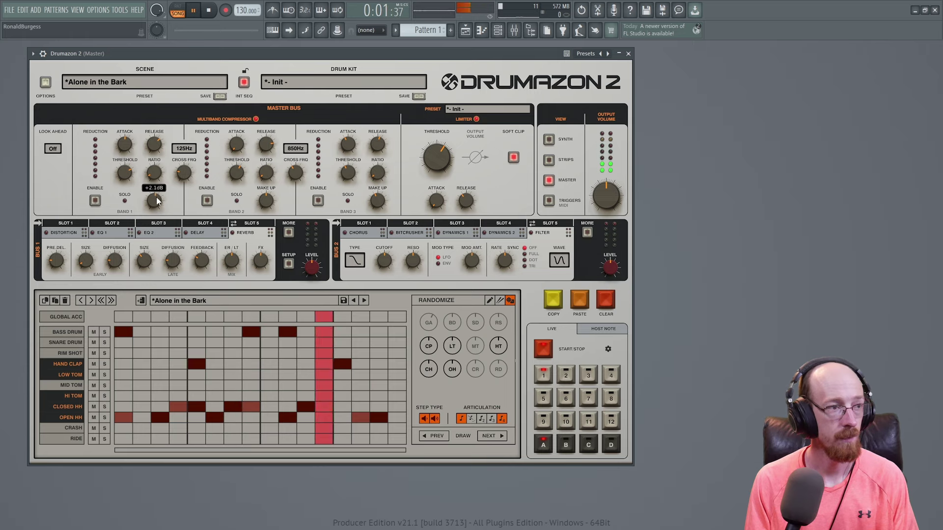
{"action": "scroll", "coordinate": [157, 198], "scroll_direction": "up", "scroll_amount": 4}
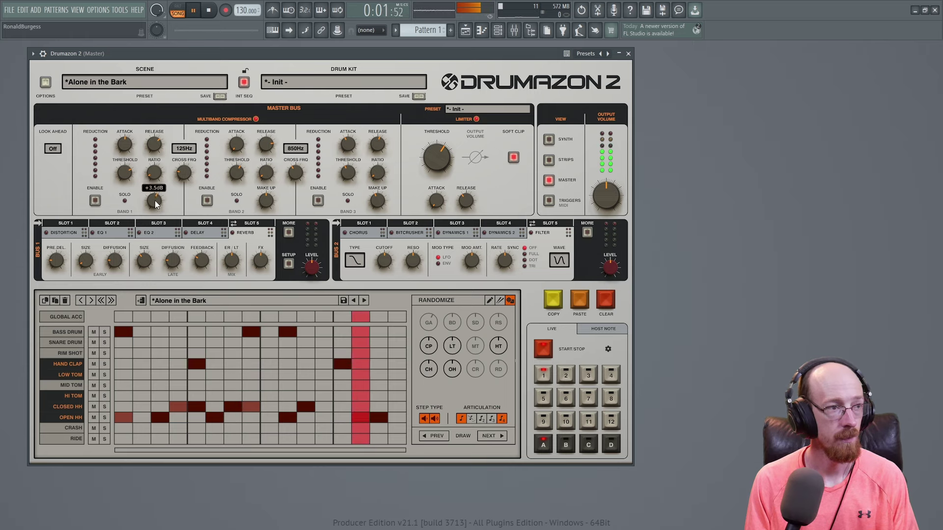
{"action": "key", "text": "space"}
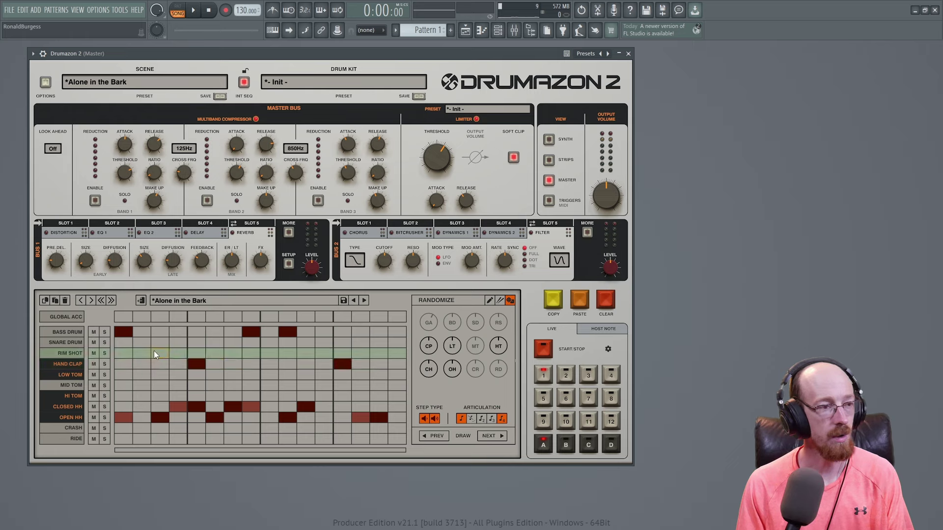
Step: Enable every drum row, Ride through Bass Drum, for randomizing
{"action": "left_click", "coordinate": [63, 334]}
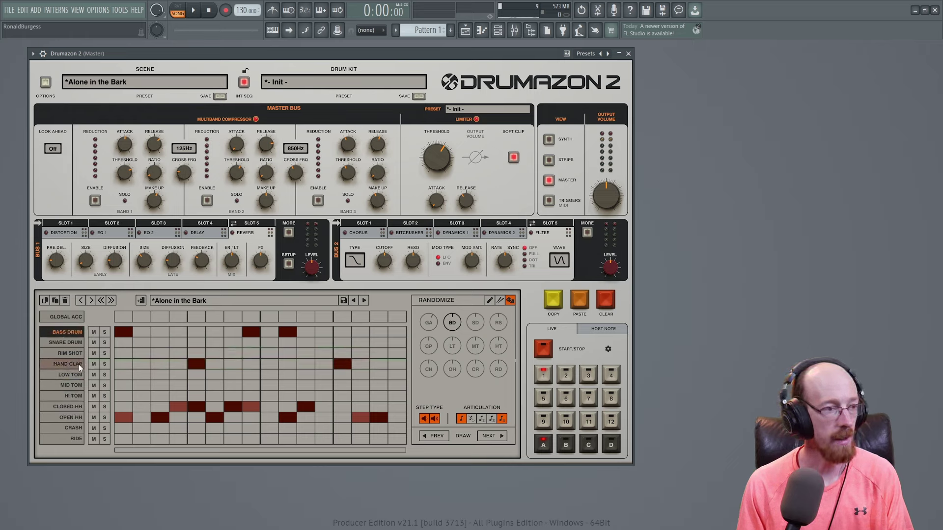
{"action": "left_click", "coordinate": [73, 332]}
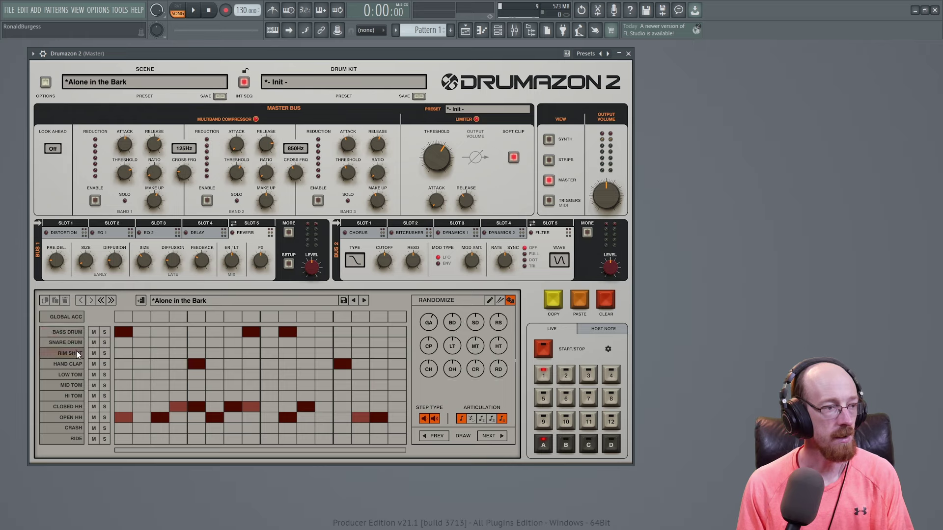
{"action": "left_click", "coordinate": [70, 438]}
{"action": "left_click_drag", "start_coordinate": [75, 439], "coordinate": [72, 407]}
{"action": "left_click_drag", "start_coordinate": [74, 341], "coordinate": [74, 400]}
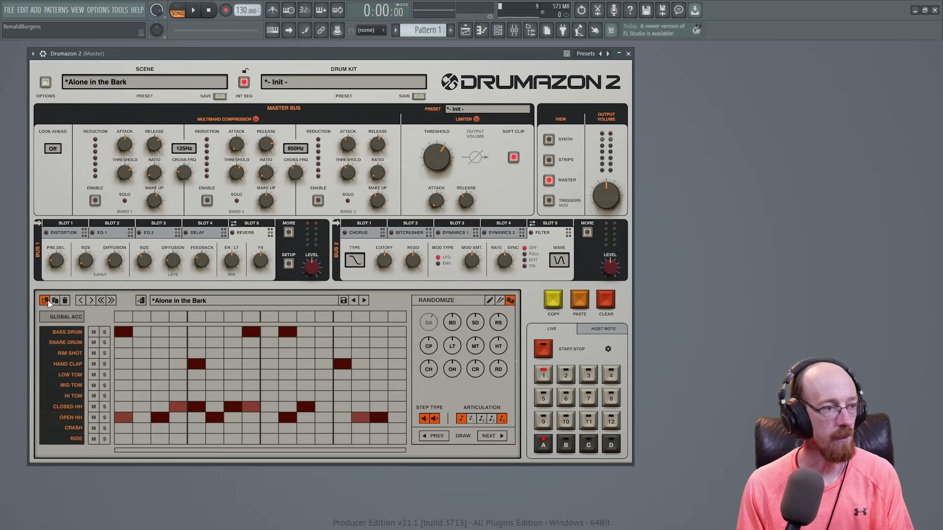
Step: Paste the copied Alone in the Bark groove into pattern slots 2, 3 and 4, returning to slot 2
{"action": "left_click", "coordinate": [564, 376]}
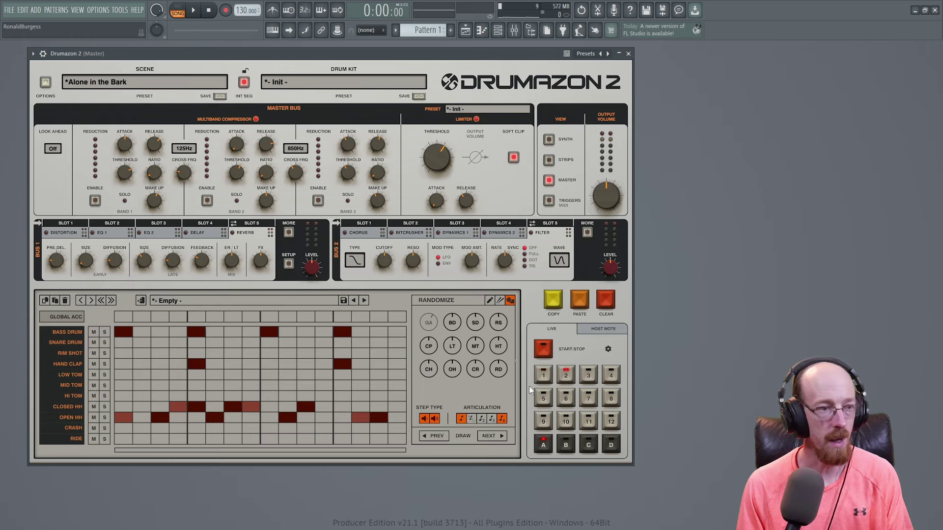
{"action": "left_click", "coordinate": [54, 301]}
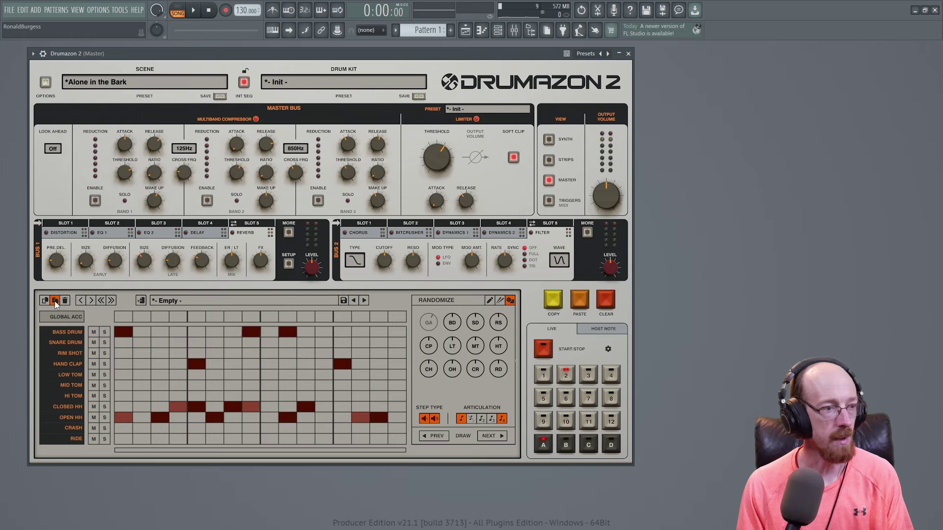
{"action": "left_click", "coordinate": [585, 375]}
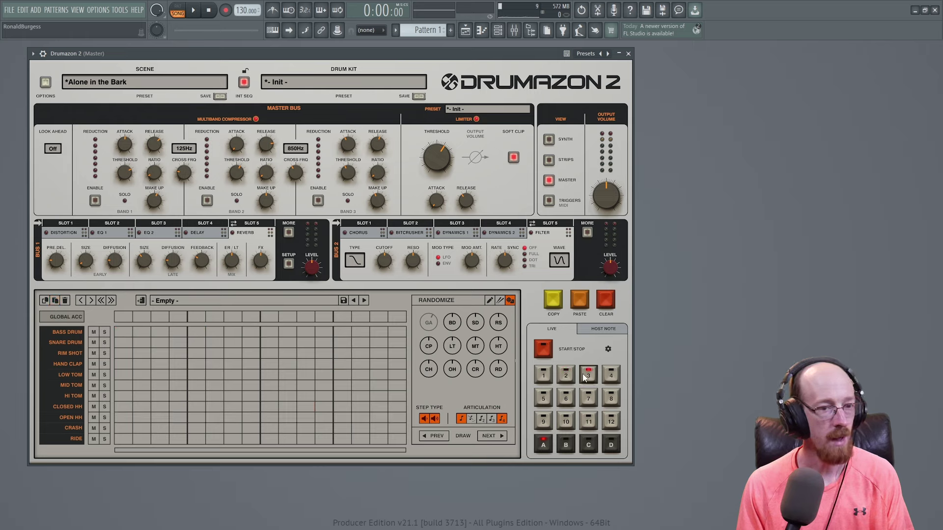
{"action": "left_click", "coordinate": [55, 300]}
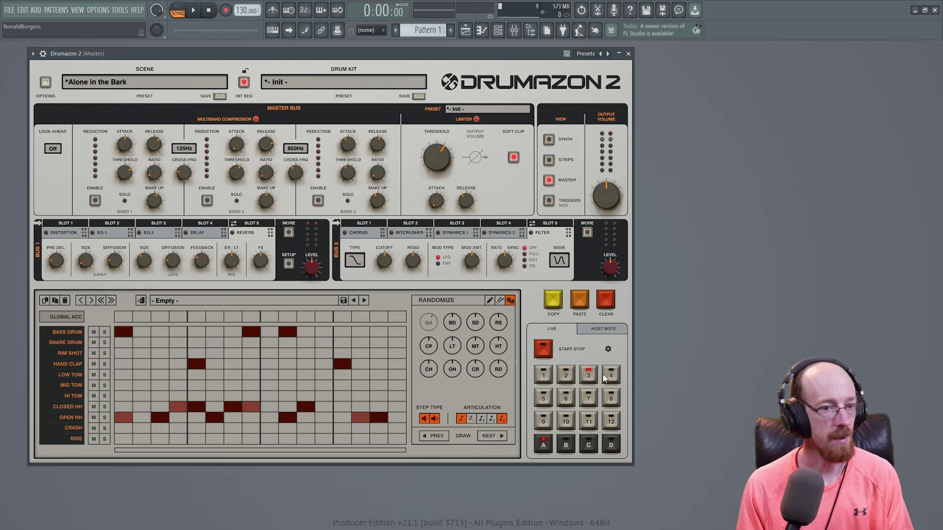
{"action": "left_click", "coordinate": [608, 376]}
{"action": "left_click", "coordinate": [52, 302]}
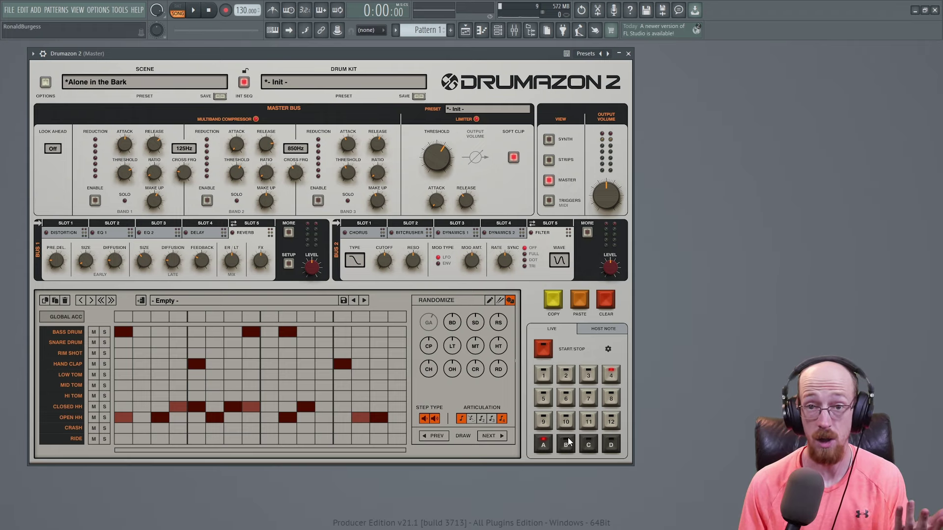
{"action": "left_click", "coordinate": [566, 376]}
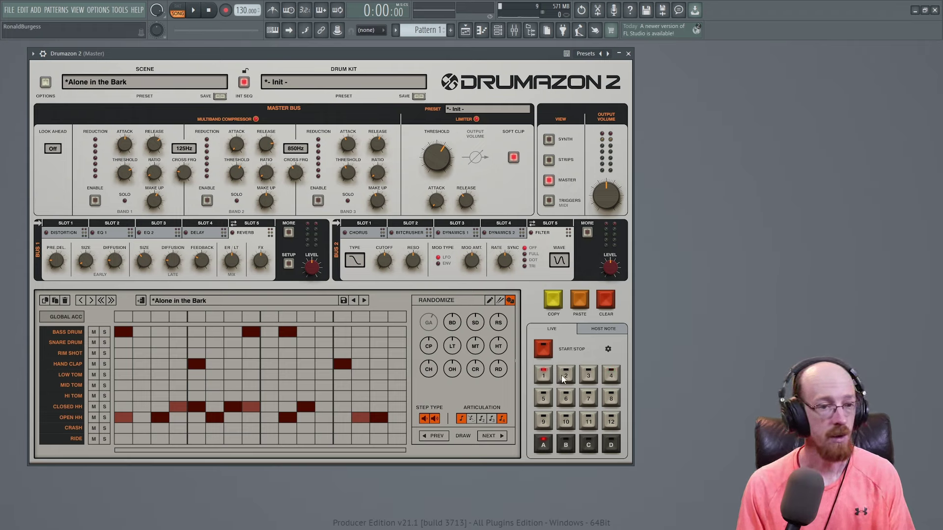
Step: In slot 2, add bass drum hits on steps 5 and 15, alter step 8, and add a hand clap on step 11
{"action": "left_click", "coordinate": [250, 332]}
{"action": "left_click", "coordinate": [198, 332]}
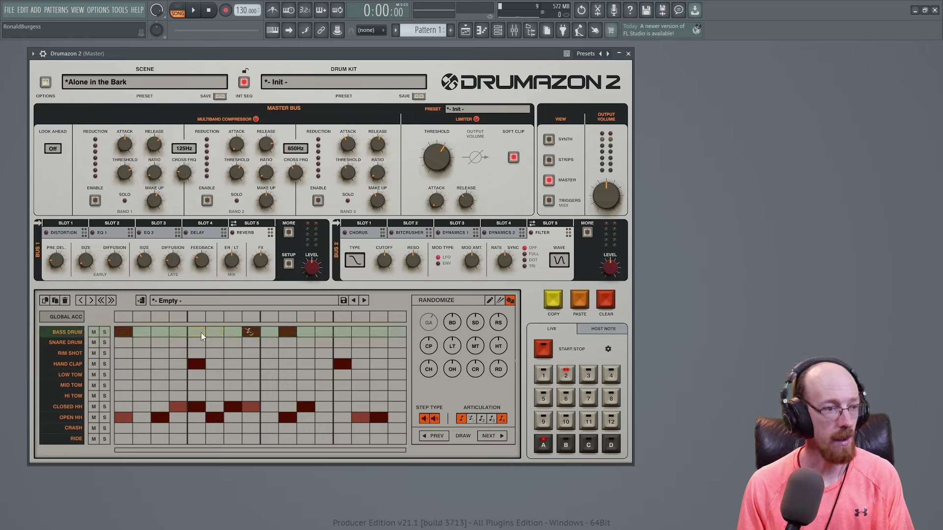
{"action": "left_click", "coordinate": [379, 332]}
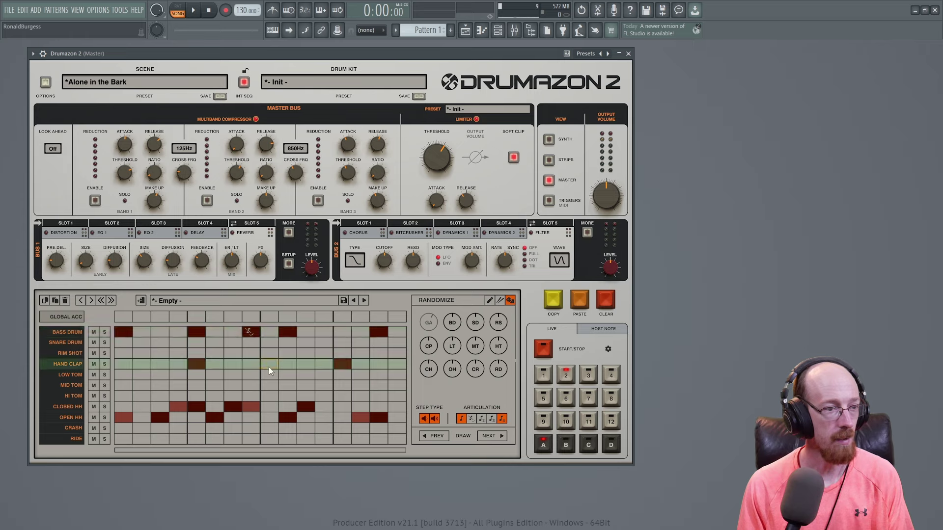
{"action": "left_click", "coordinate": [307, 364]}
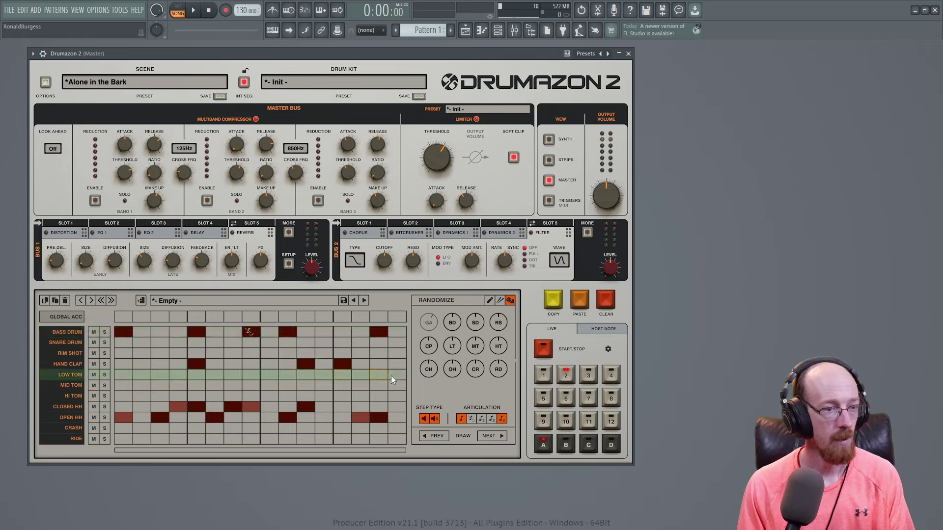
Step: In slot 3, add a bass drum on step 13 and closed hi-hats on steps 1, 14 and 16
{"action": "left_click", "coordinate": [587, 378]}
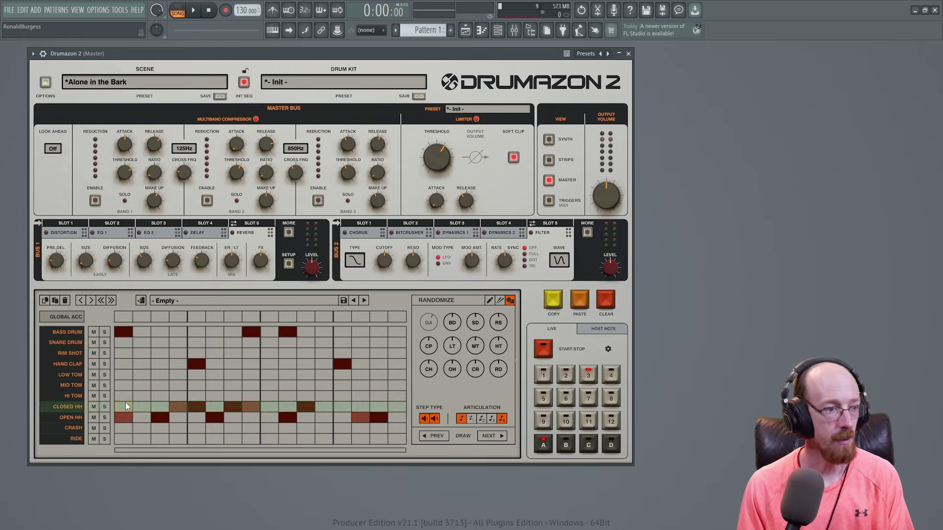
{"action": "left_click", "coordinate": [342, 332]}
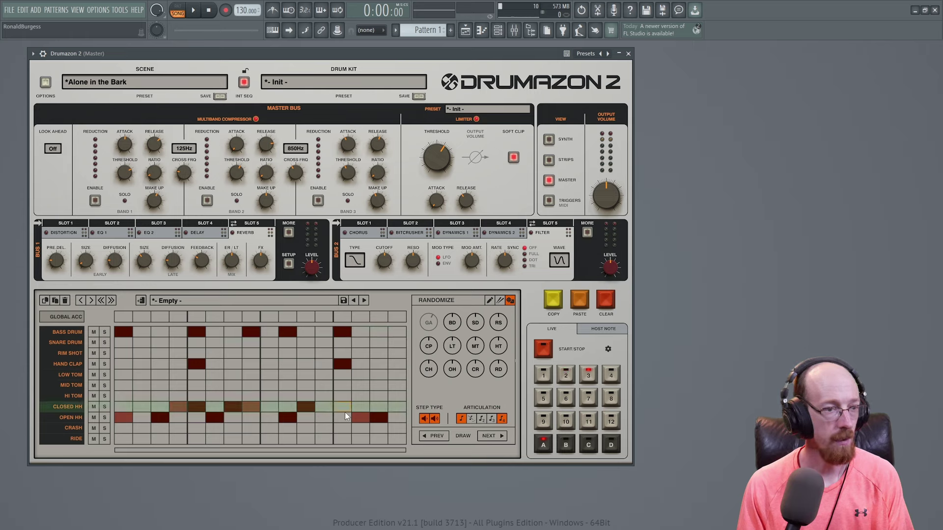
{"action": "left_click", "coordinate": [121, 406]}
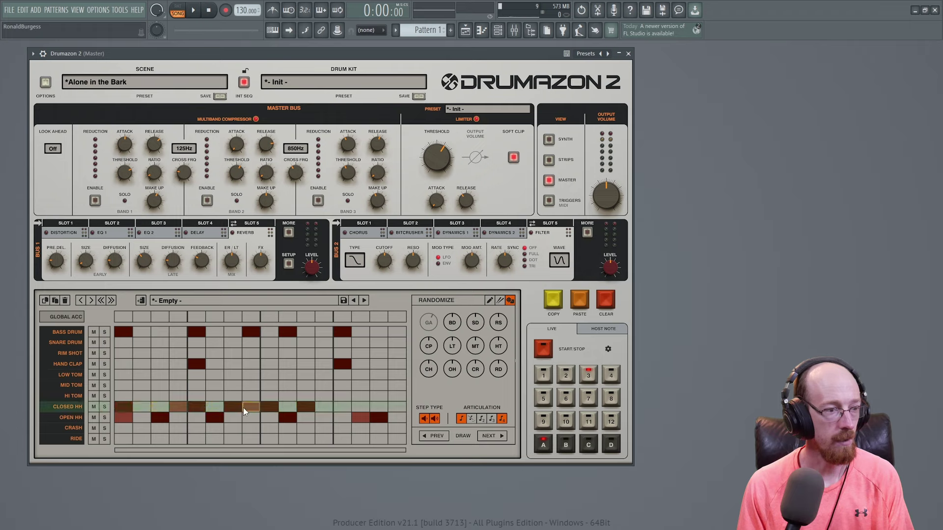
{"action": "left_click", "coordinate": [189, 406]}
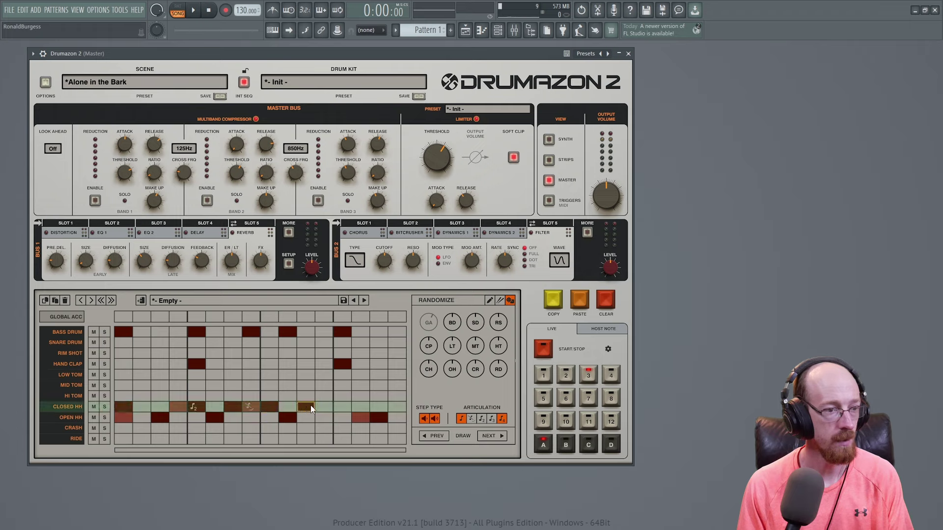
{"action": "left_click", "coordinate": [369, 407]}
{"action": "left_click", "coordinate": [398, 406]}
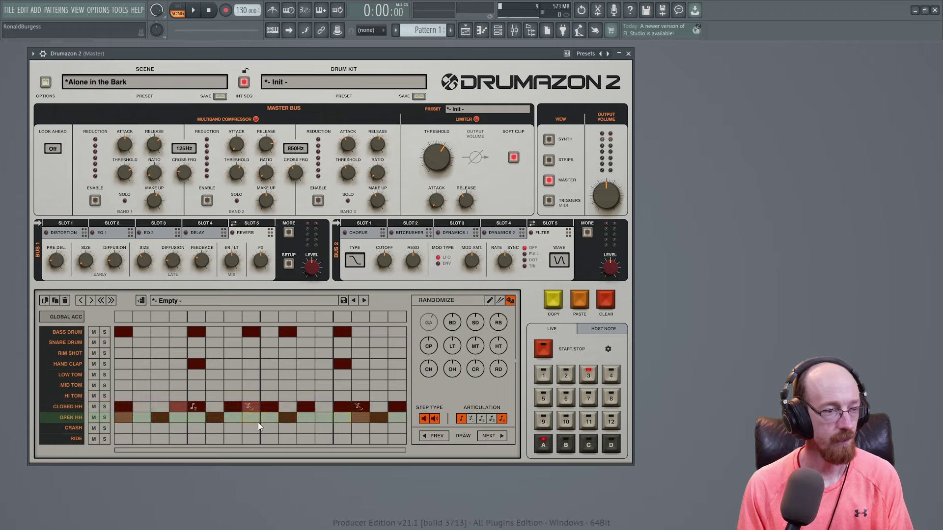
Step: In slot 4, fill the Closed HH row across the bar, flam two hi-hat steps, and add bass drum step 16
{"action": "left_click", "coordinate": [611, 374]}
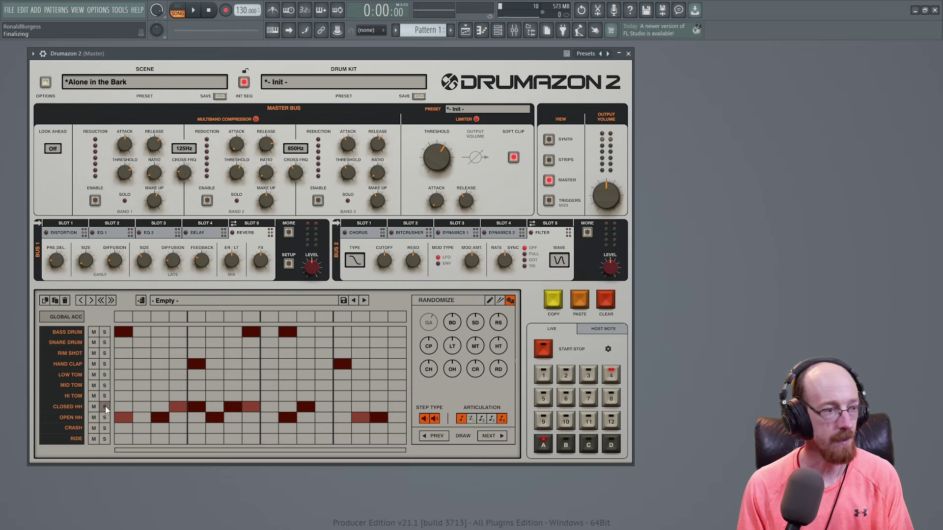
{"action": "left_click_drag", "start_coordinate": [118, 406], "coordinate": [166, 405]}
{"action": "left_click_drag", "start_coordinate": [227, 406], "coordinate": [406, 405]}
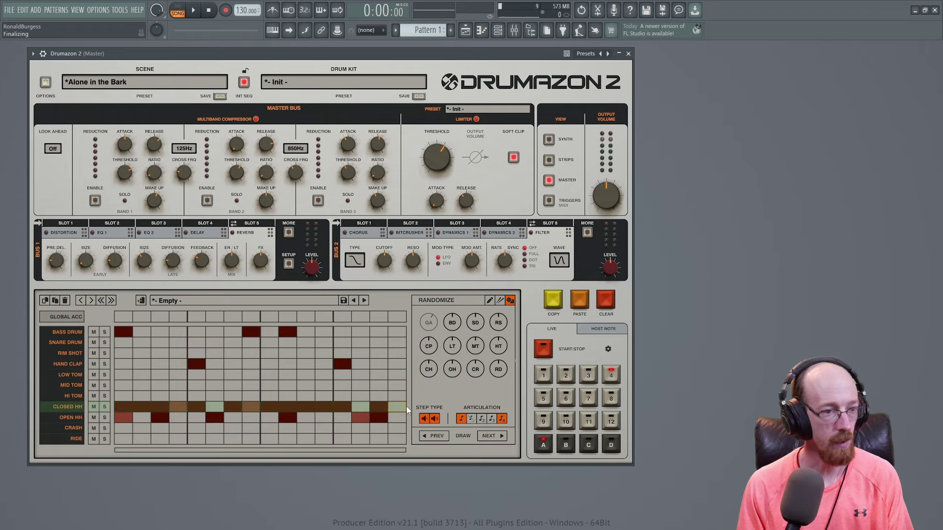
{"action": "left_click", "coordinate": [320, 411]}
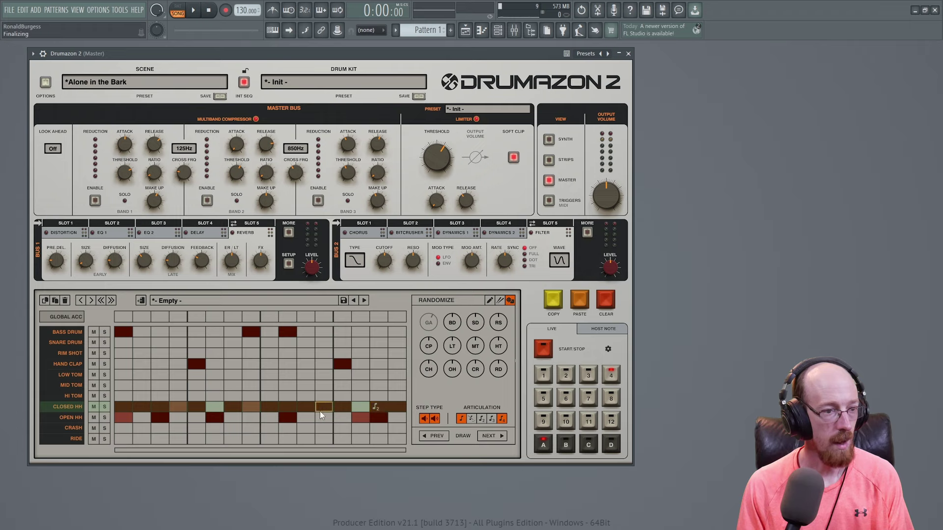
{"action": "left_click", "coordinate": [287, 407]}
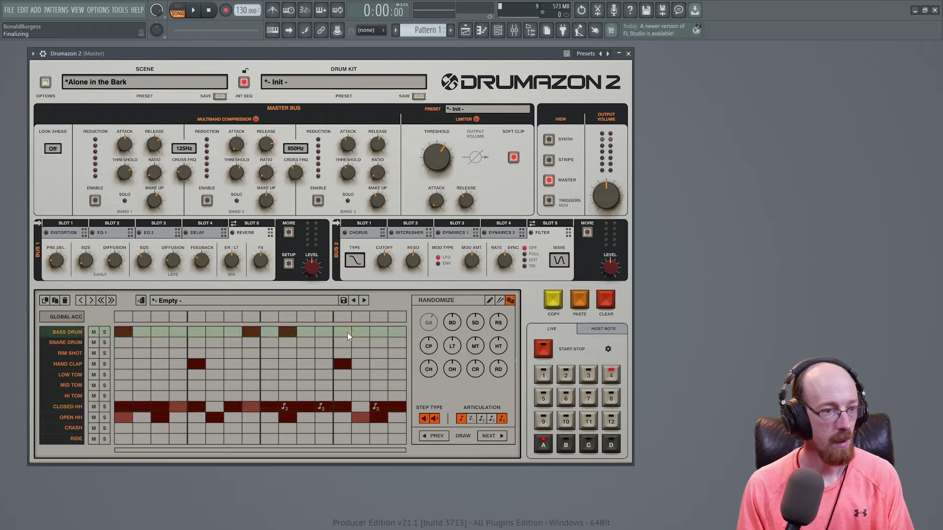
{"action": "left_click", "coordinate": [394, 333]}
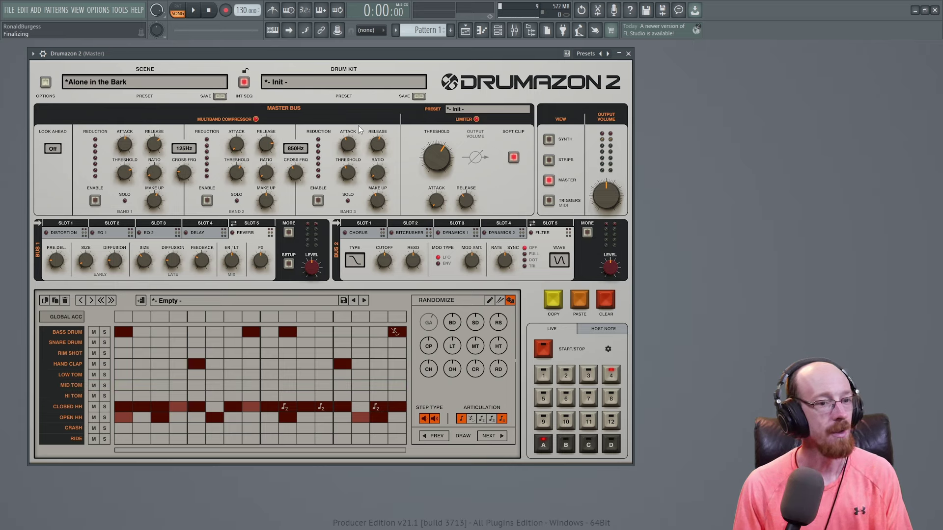
{"action": "left_click", "coordinate": [549, 376]}
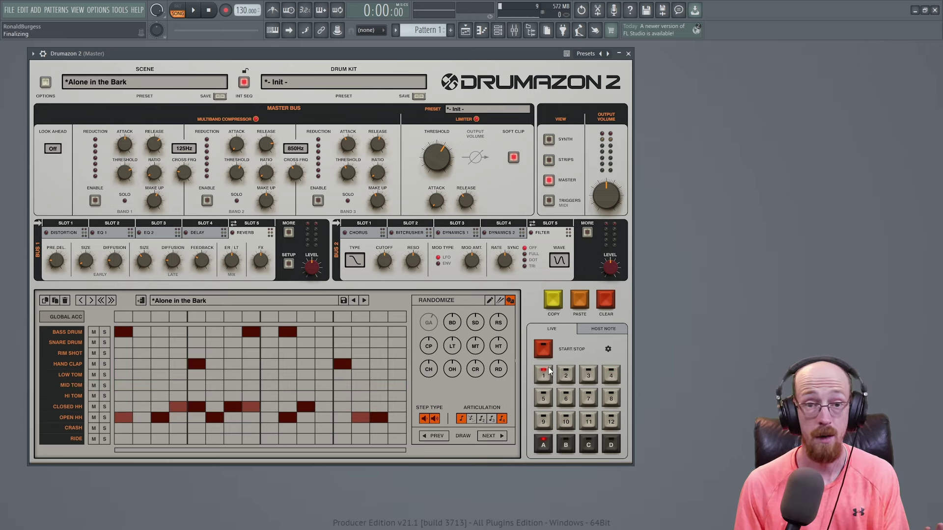
{"action": "left_click", "coordinate": [544, 349]}
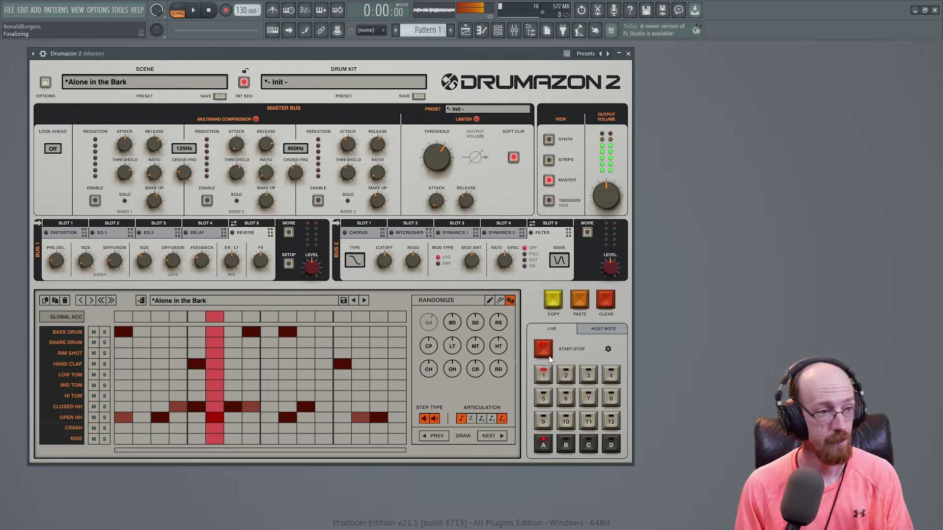
{"action": "left_click", "coordinate": [567, 378]}
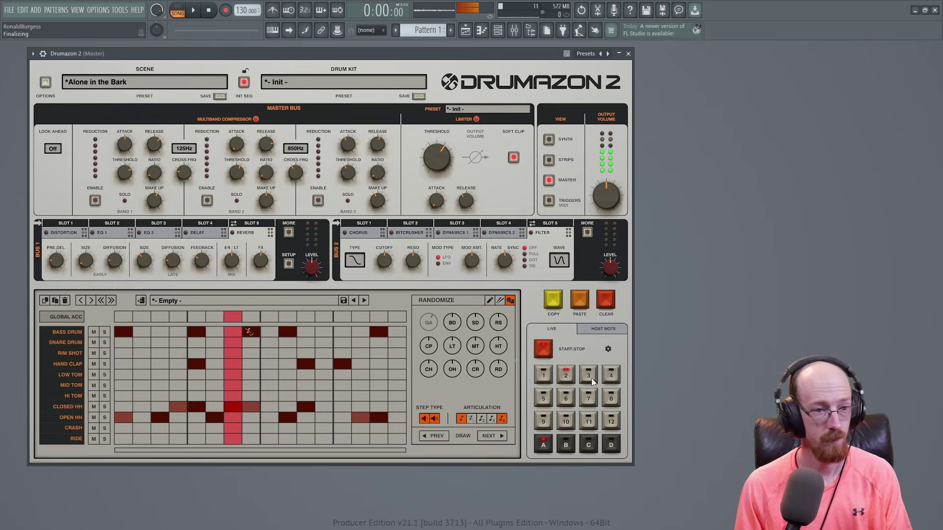
{"action": "left_click", "coordinate": [587, 378]}
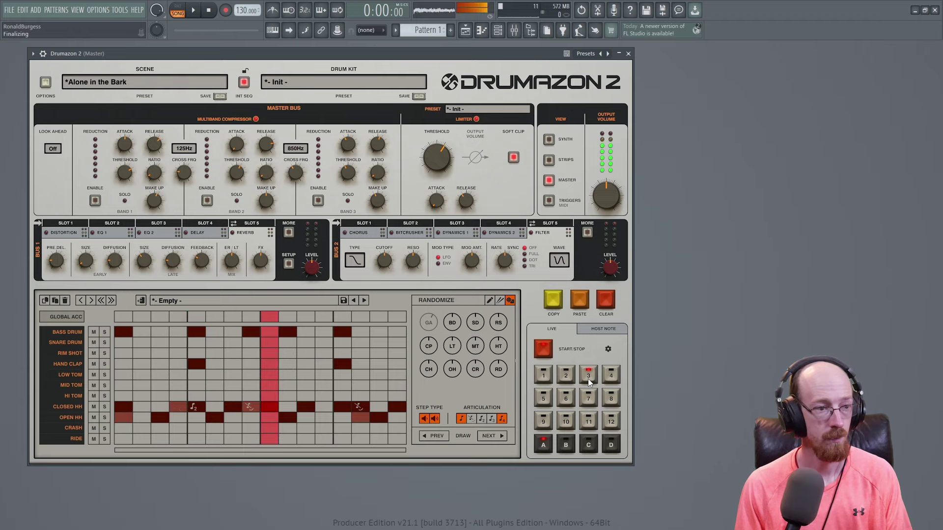
{"action": "left_click", "coordinate": [610, 376]}
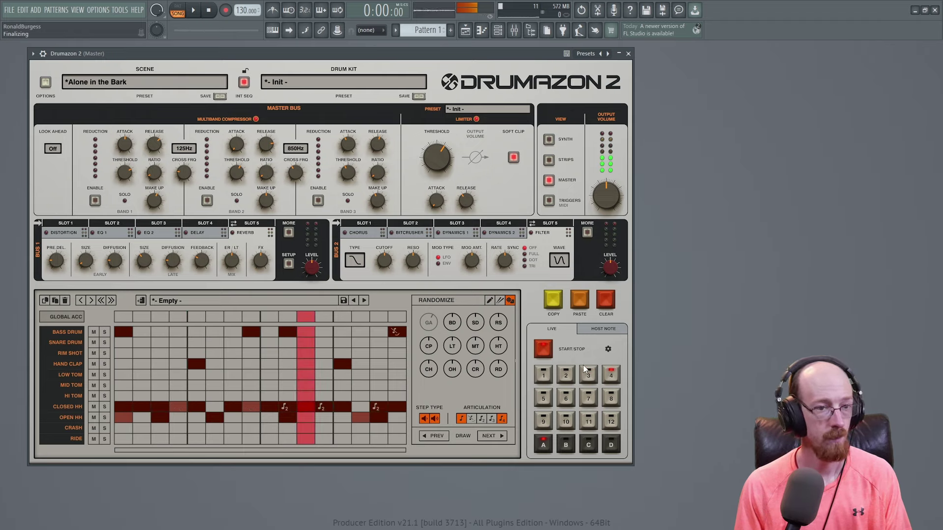
{"action": "left_click", "coordinate": [543, 376]}
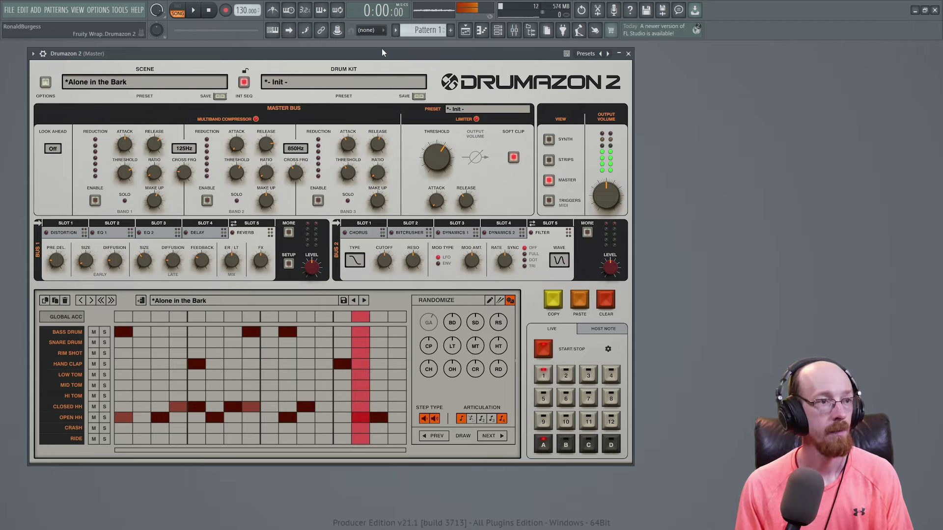
{"action": "key", "text": "space"}
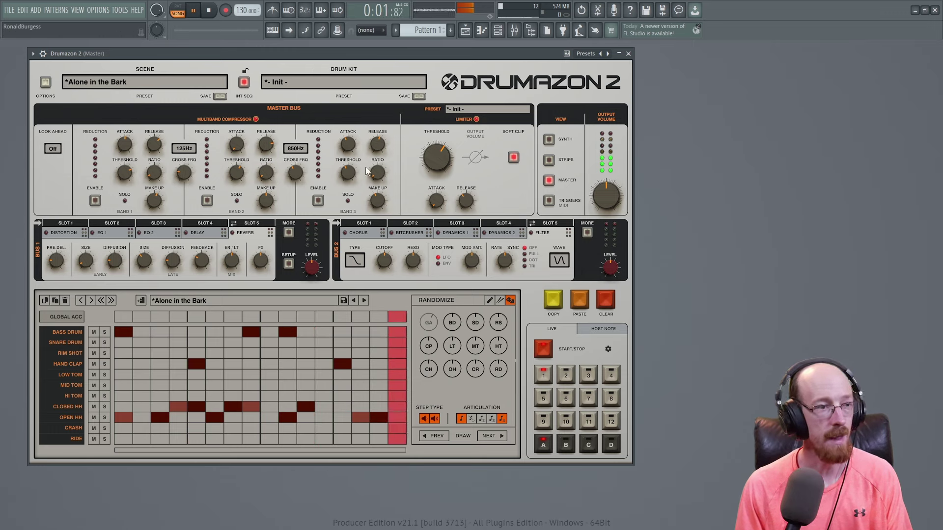
{"action": "key", "text": "space"}
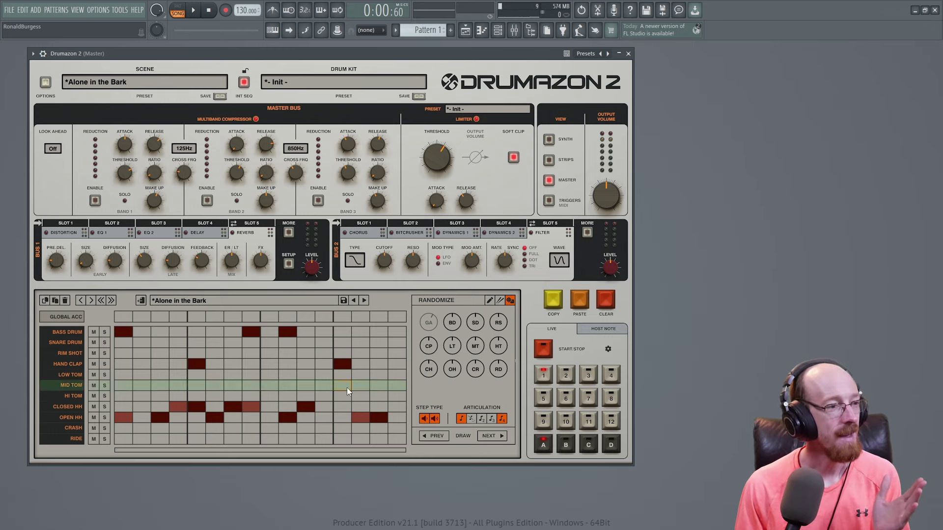
{"action": "left_click", "coordinate": [570, 379]}
{"action": "left_click", "coordinate": [589, 378]}
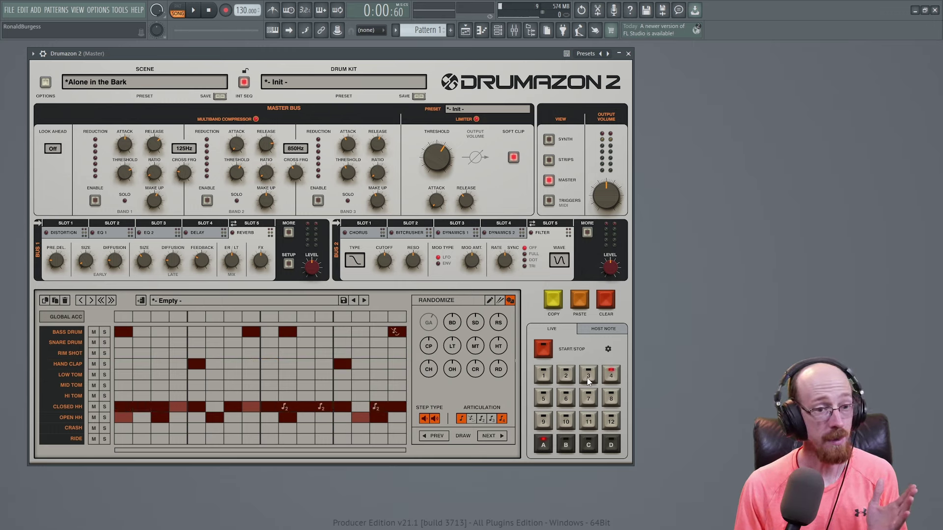
{"action": "left_click", "coordinate": [572, 379]}
Step: Step the drum kit through 8-Bit Paula to 80s Action Movie, auditioning patterns 1 and 2, then stop playback
{"action": "left_click", "coordinate": [548, 383]}
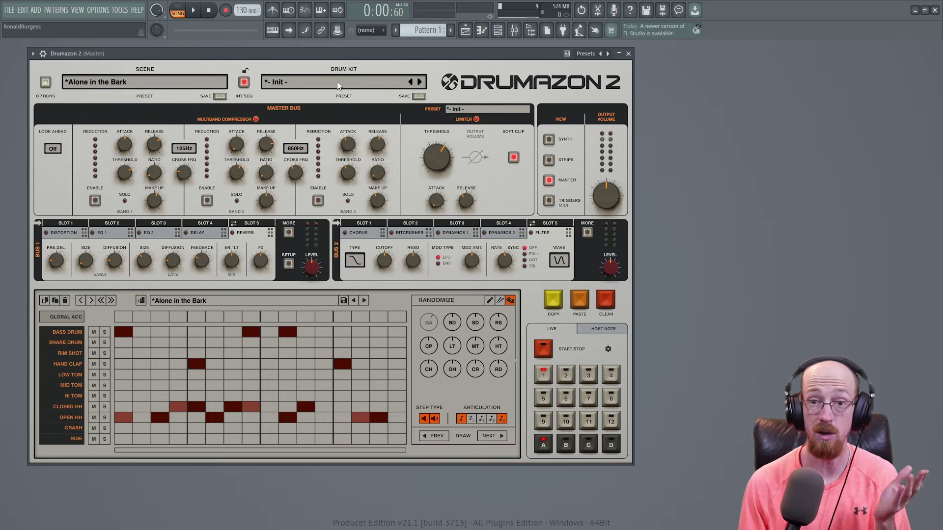
{"action": "left_click", "coordinate": [419, 82]}
{"action": "left_click", "coordinate": [419, 82]}
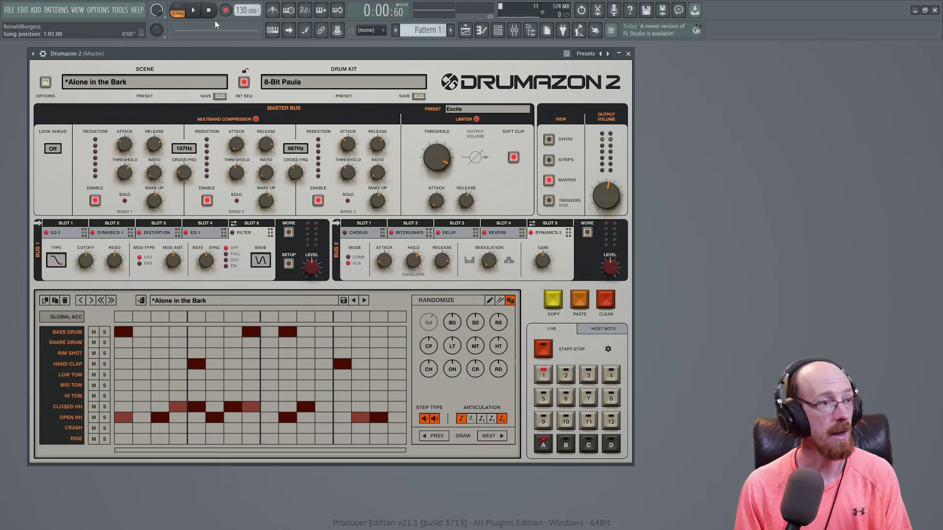
{"action": "key", "text": "space"}
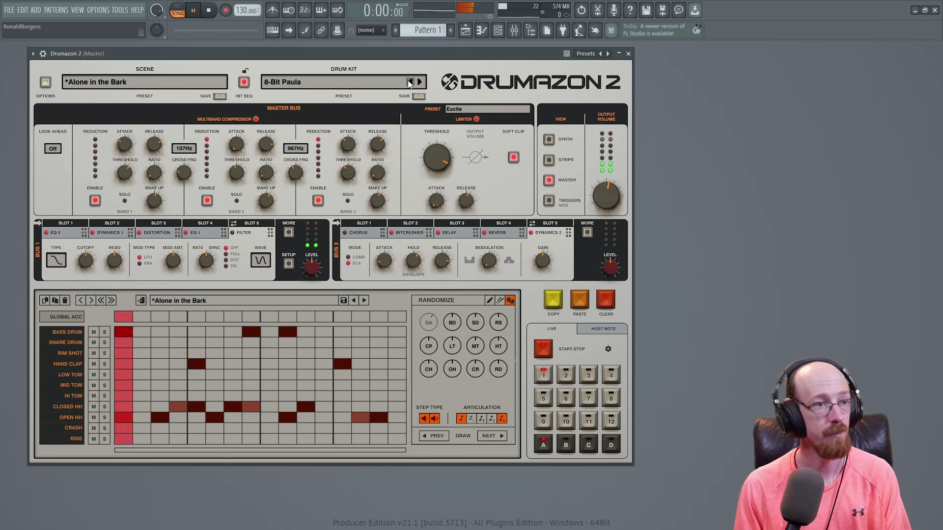
{"action": "left_click", "coordinate": [409, 82]}
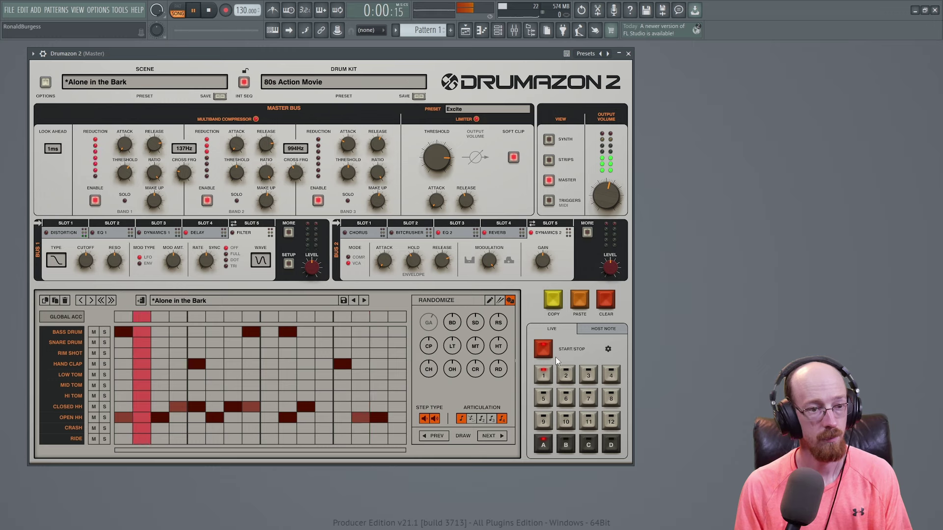
{"action": "left_click", "coordinate": [566, 376]}
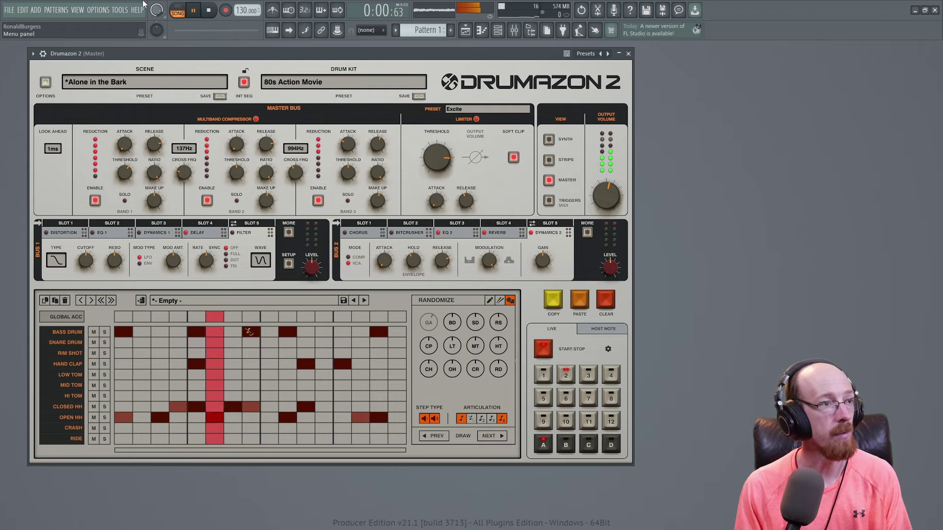
{"action": "left_click", "coordinate": [193, 10]}
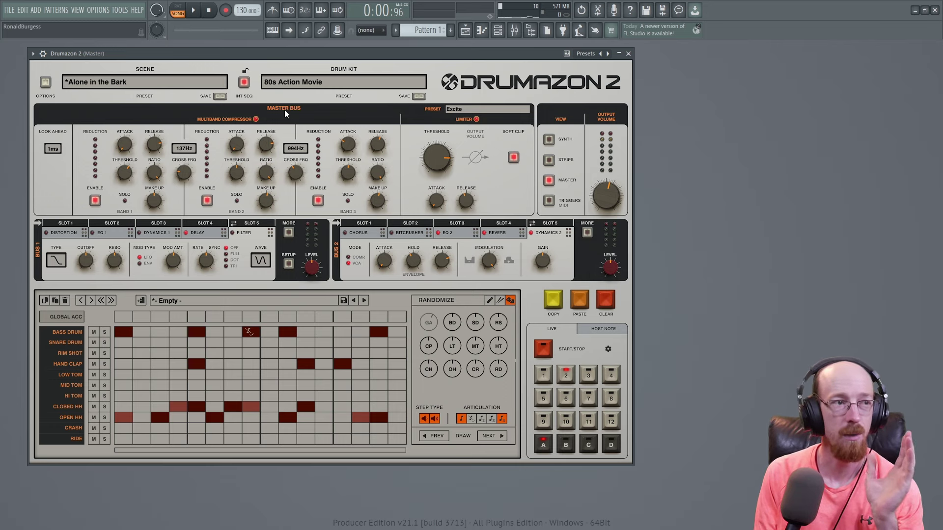
{"action": "left_click", "coordinate": [308, 80]}
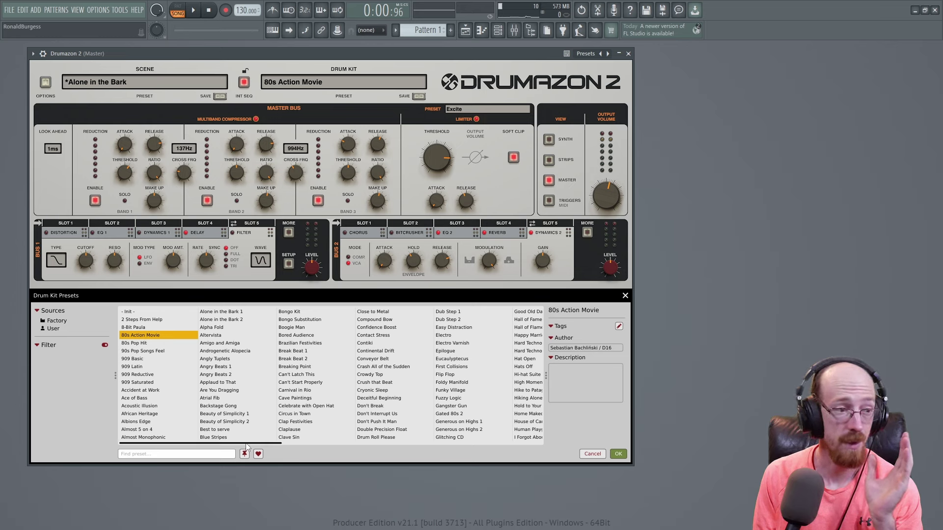
{"action": "left_click_drag", "start_coordinate": [252, 444], "coordinate": [510, 441]}
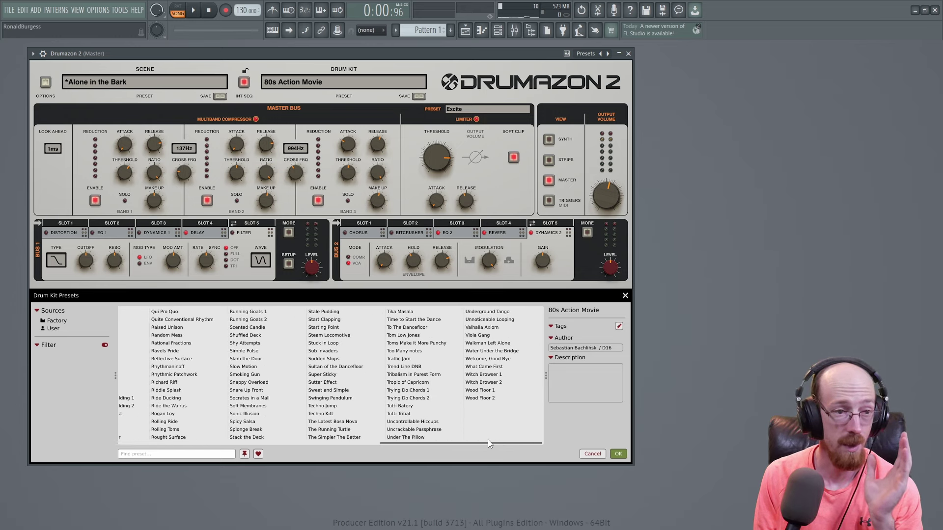
{"action": "scroll", "coordinate": [487, 440], "scroll_direction": "left", "scroll_amount": 10}
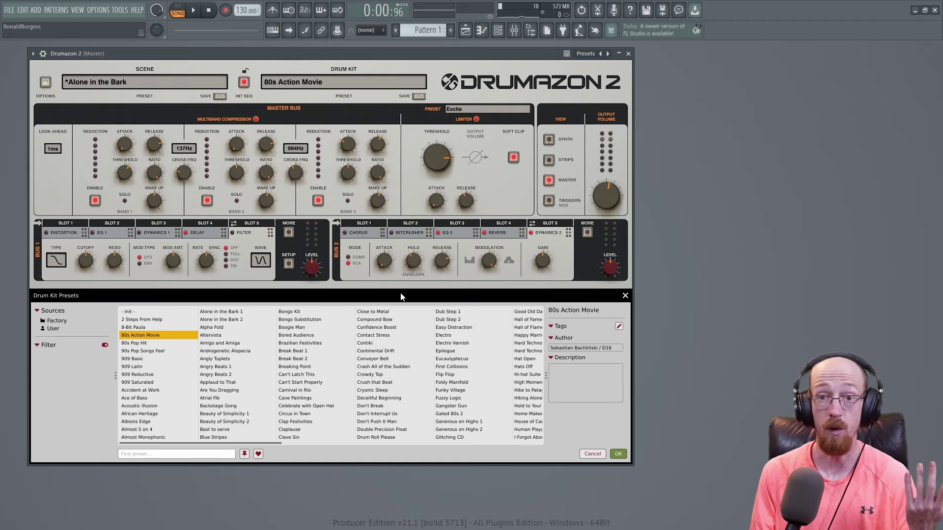
{"action": "key", "text": "Escape"}
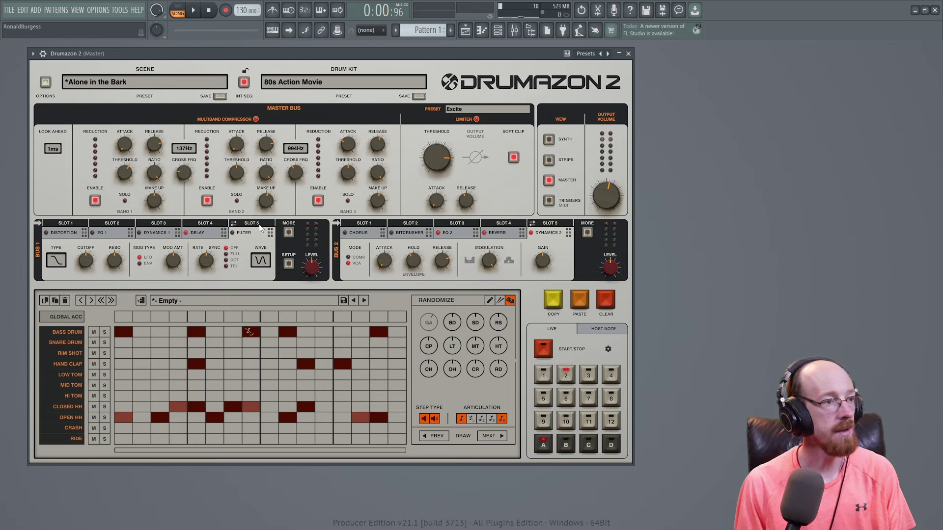
Step: On the Bass Drum strip page, set AUDIO OUT Route To BUS1 and BUS SEND Route To BUS2
{"action": "left_click", "coordinate": [548, 160]}
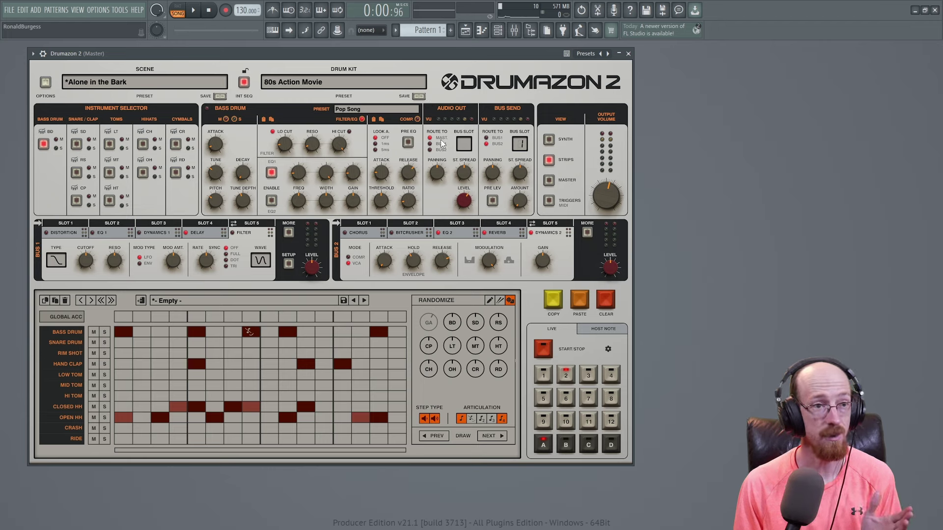
{"action": "left_click", "coordinate": [547, 181]}
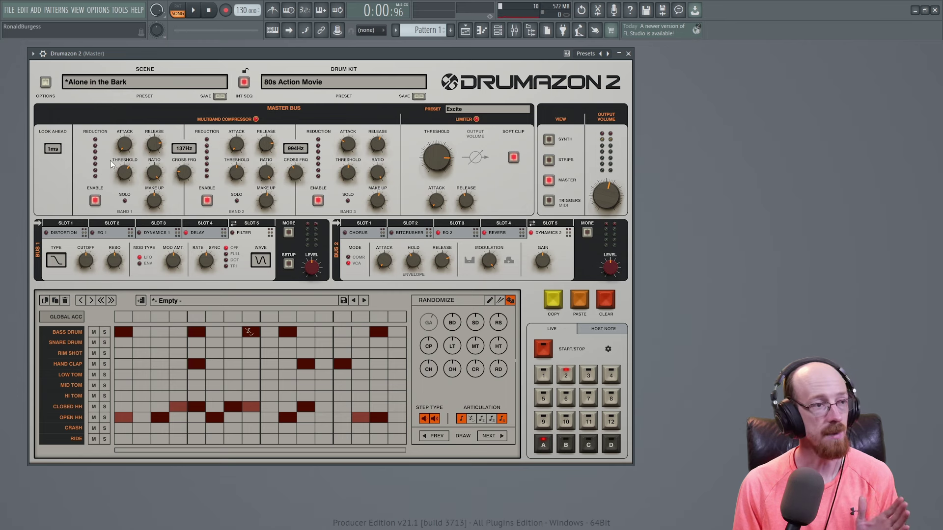
{"action": "left_click", "coordinate": [549, 160]}
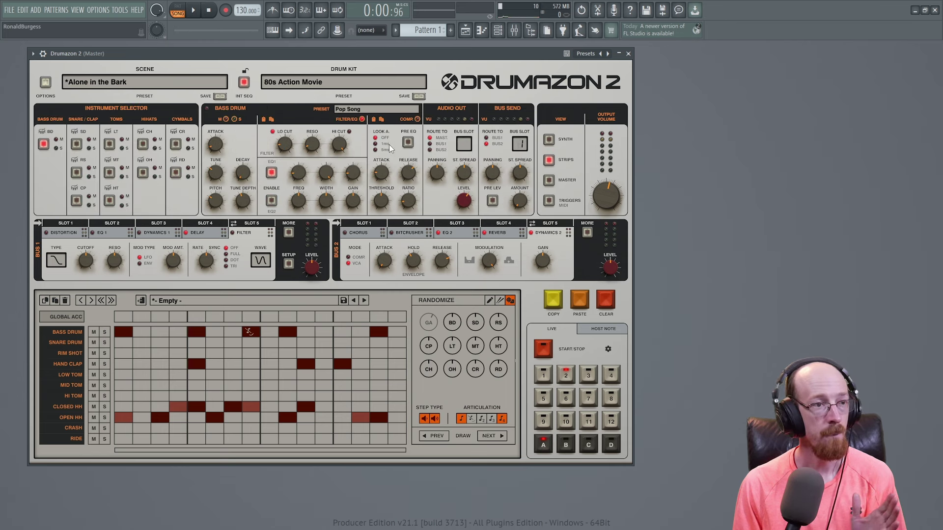
{"action": "left_click", "coordinate": [430, 150]}
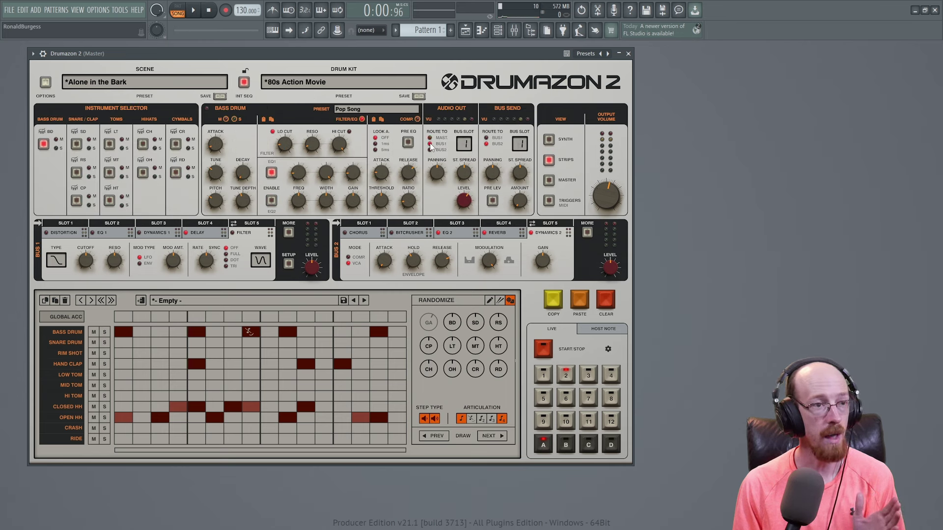
{"action": "left_click", "coordinate": [430, 144]}
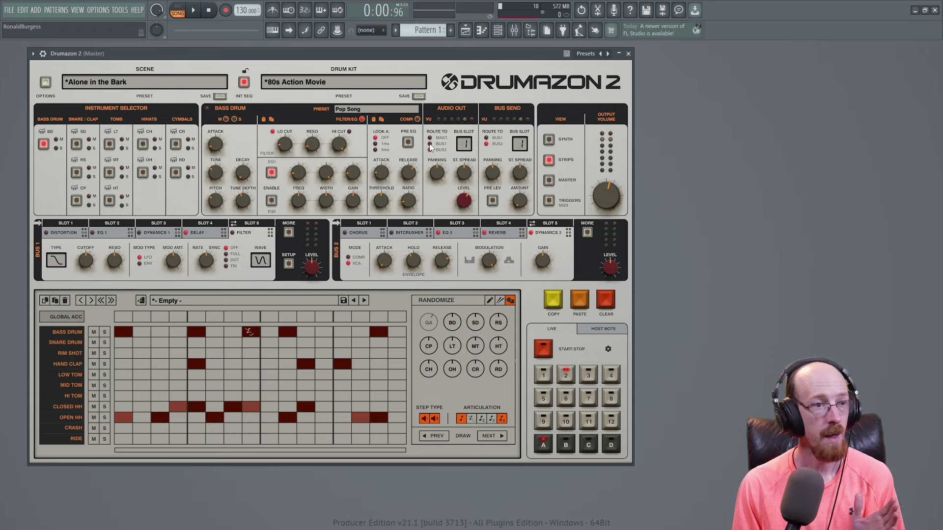
{"action": "left_click", "coordinate": [486, 144]}
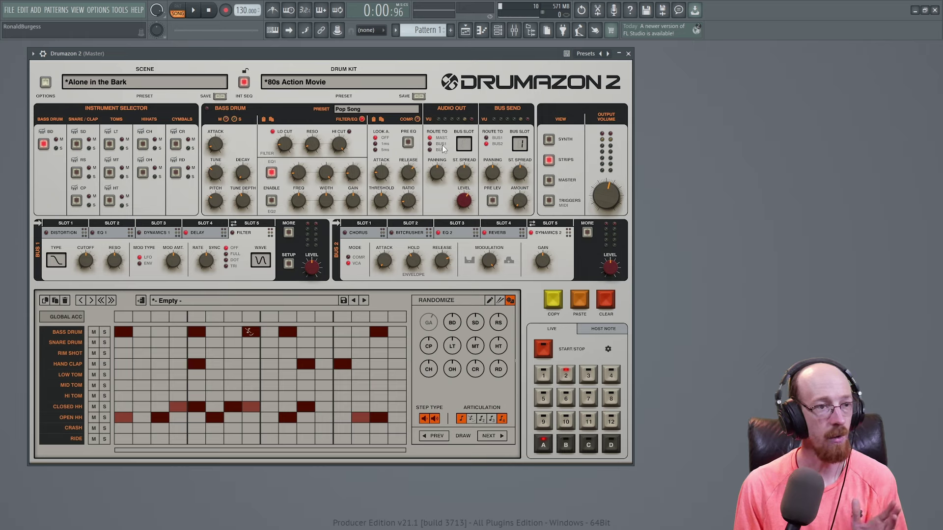
Step: Return to the strip view and turn off INT SEQ to hide the step sequencer
{"action": "left_click", "coordinate": [549, 180]}
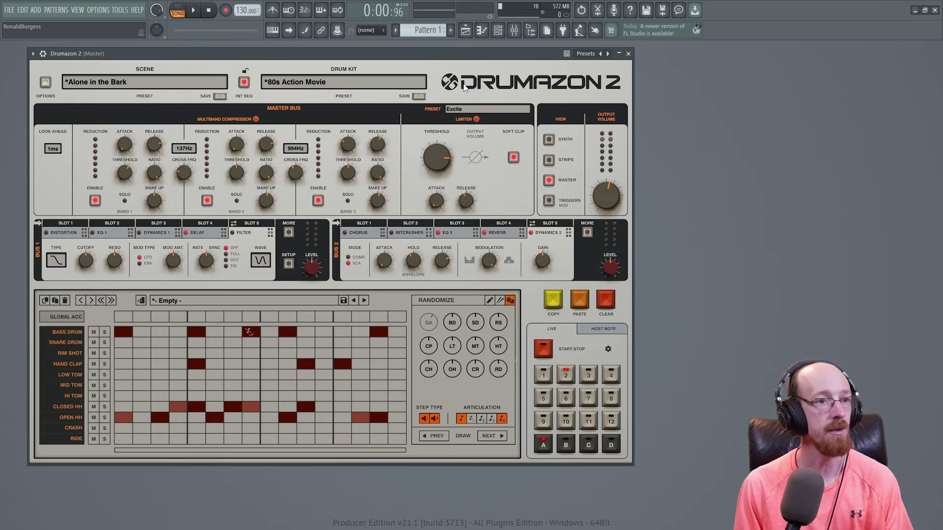
{"action": "left_click", "coordinate": [550, 159]}
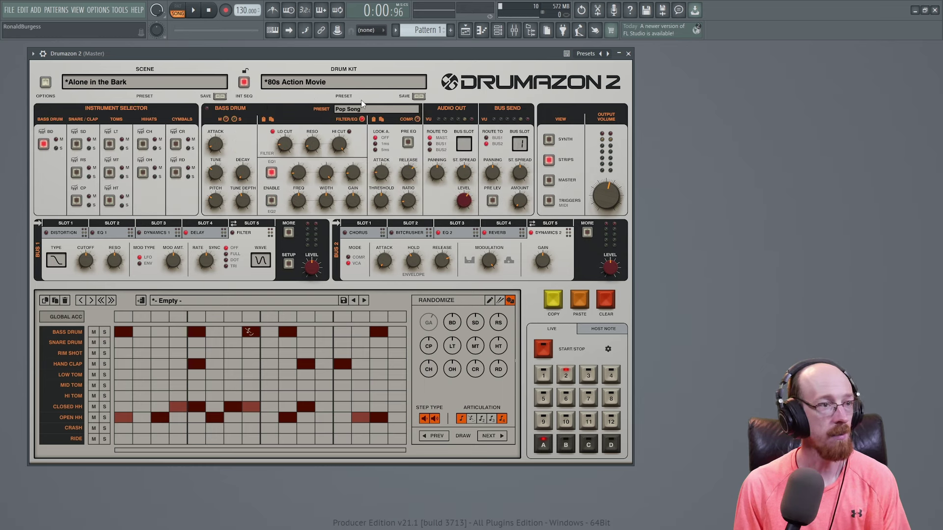
{"action": "left_click", "coordinate": [244, 83]}
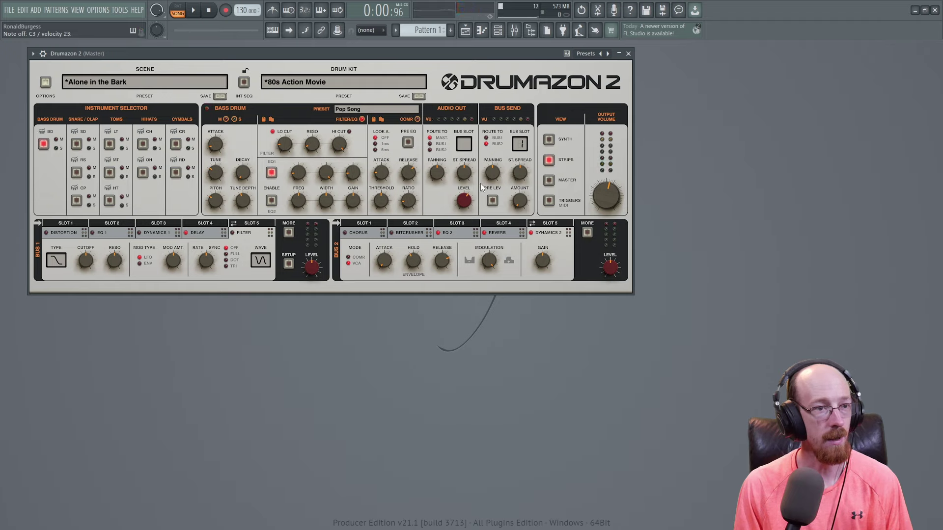
Step: Raise the bass drum's Audio Out level, route it to BUS1 at Bus Slot 4, then show the MASTER page
{"action": "left_click_drag", "start_coordinate": [464, 200], "coordinate": [468, 206]}
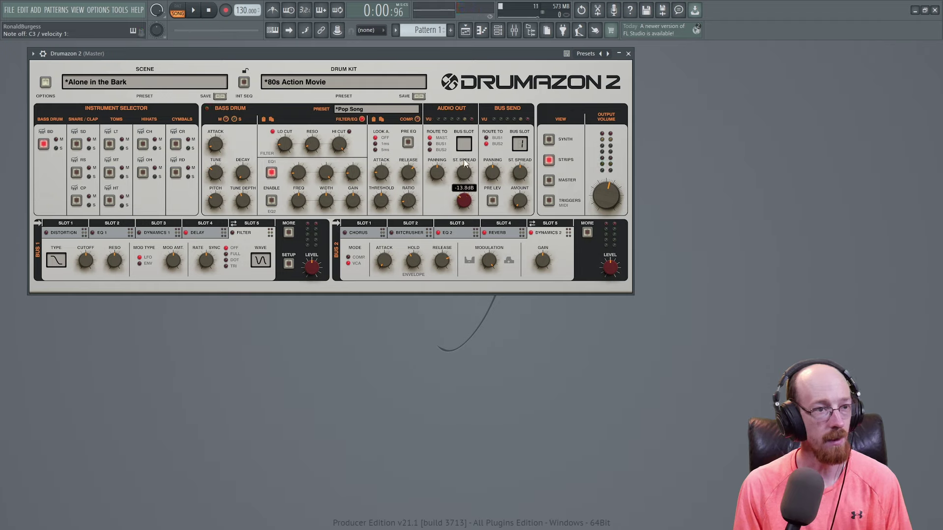
{"action": "left_click", "coordinate": [430, 144]}
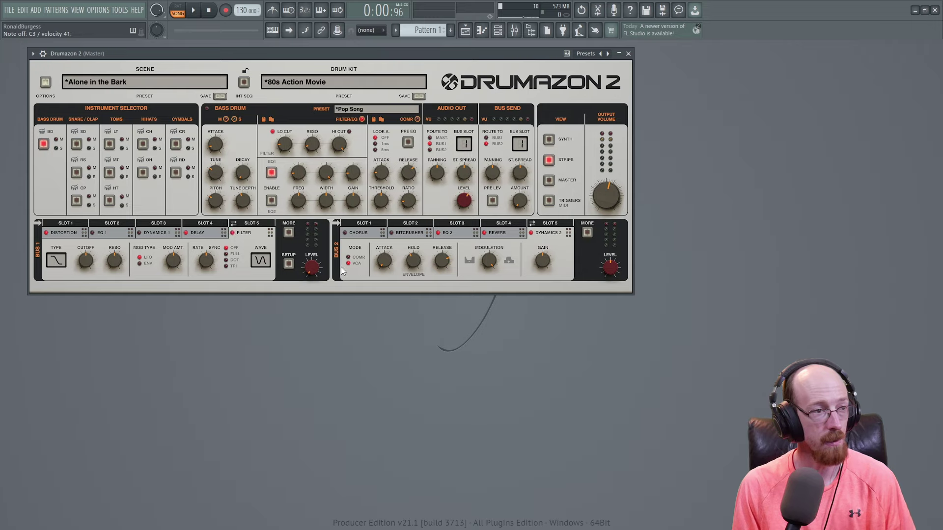
{"action": "mouse_move", "coordinate": [317, 261]}
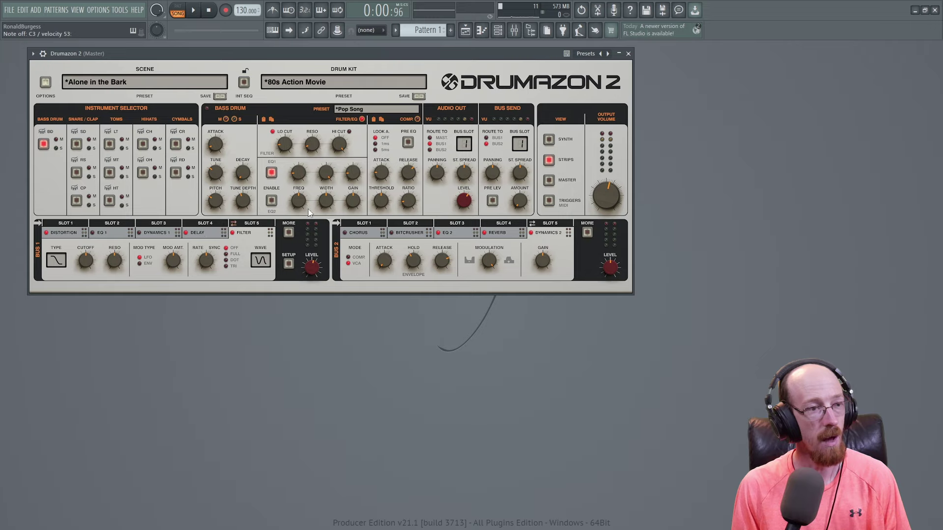
{"action": "left_click_drag", "start_coordinate": [464, 142], "coordinate": [465, 118]}
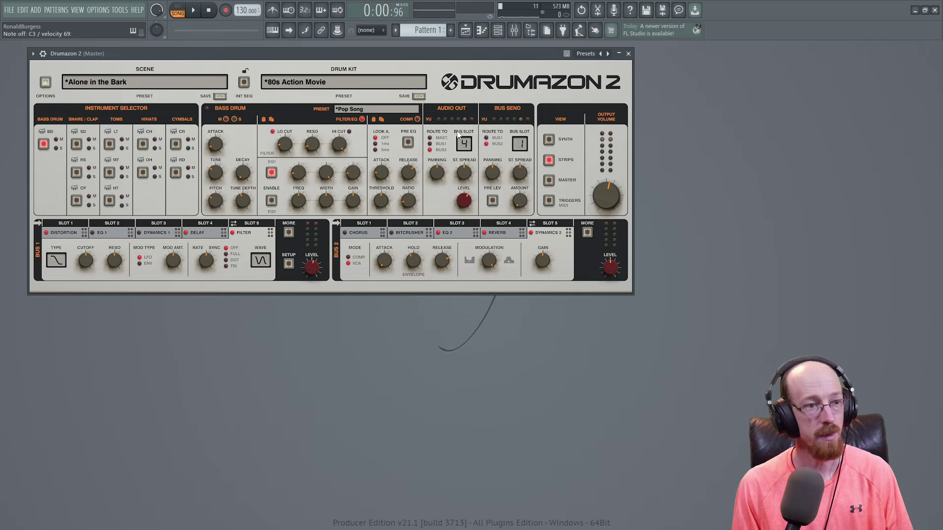
{"action": "left_click", "coordinate": [549, 180]}
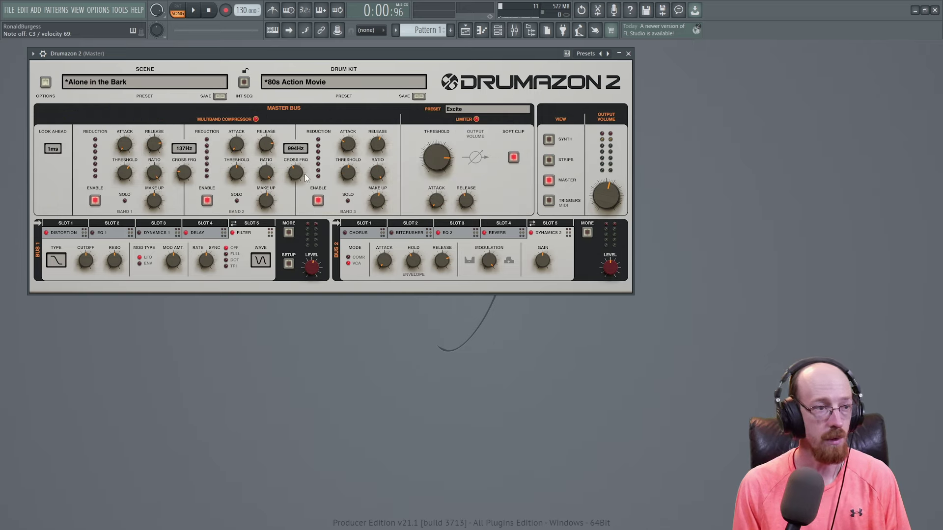
Step: Switch back to the STRIPS view and turn on Bus 1 SETUP to show its send-to-bus-2 settings
{"action": "left_click", "coordinate": [549, 160]}
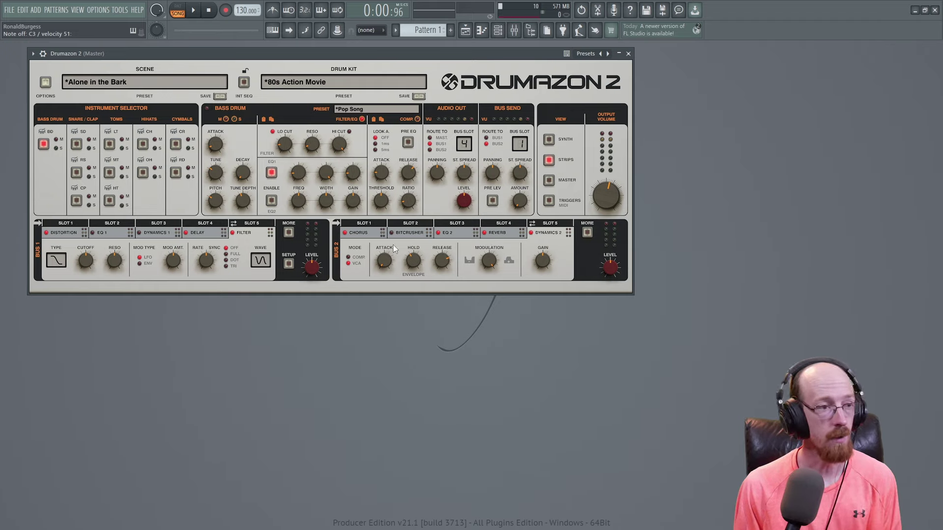
{"action": "left_click", "coordinate": [288, 264]}
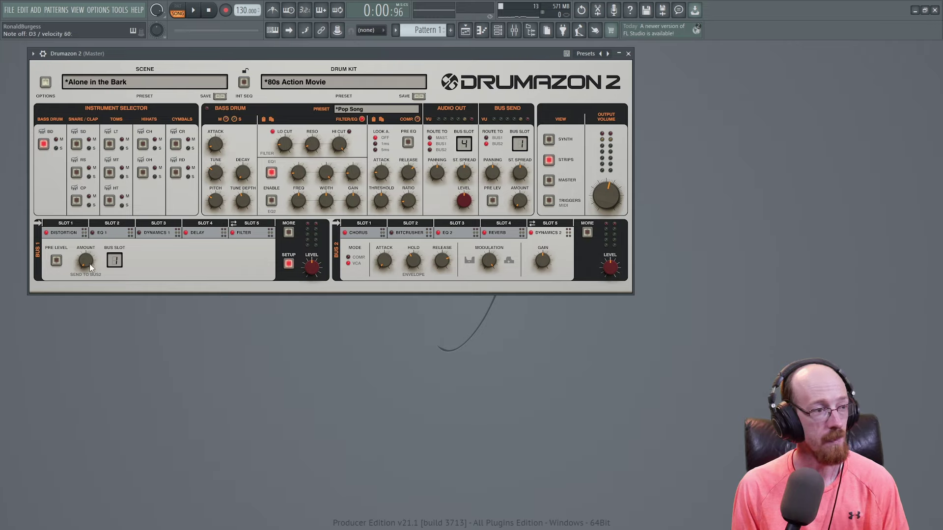
{"action": "mouse_move", "coordinate": [84, 255]}
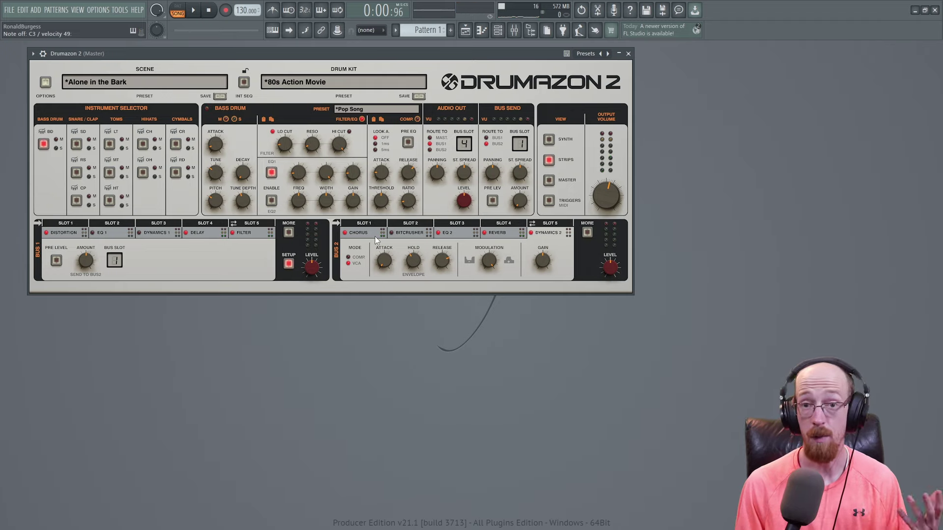
Step: Expand bus 2, step through Reverb, EQ 2 and Bitcrusher to Chorus, then turn Bus 1 SETUP off
{"action": "left_click", "coordinate": [588, 233]}
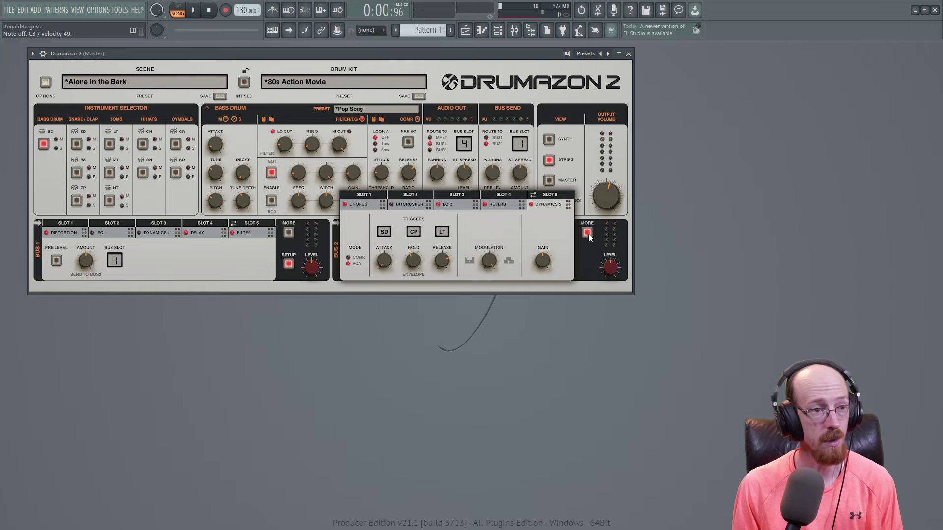
{"action": "left_click", "coordinate": [491, 203]}
{"action": "left_click", "coordinate": [453, 204]}
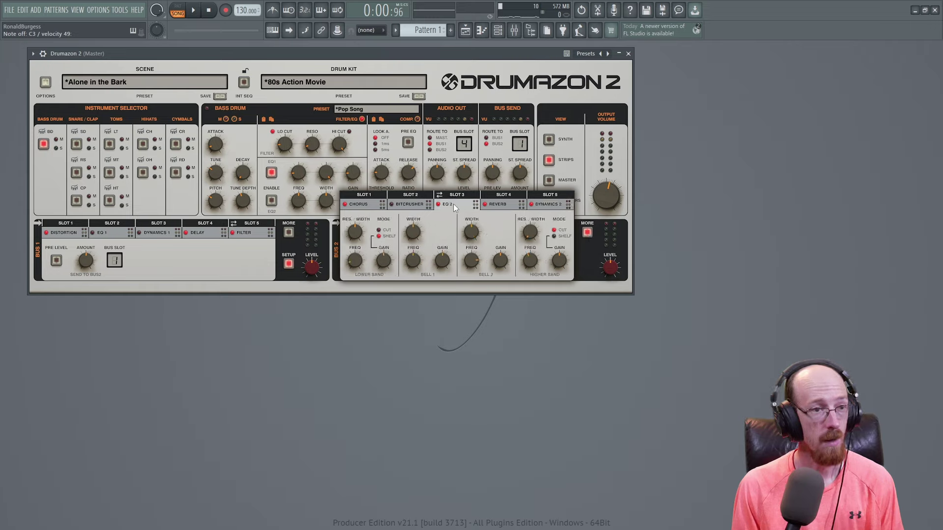
{"action": "left_click", "coordinate": [412, 203]}
{"action": "left_click", "coordinate": [376, 204]}
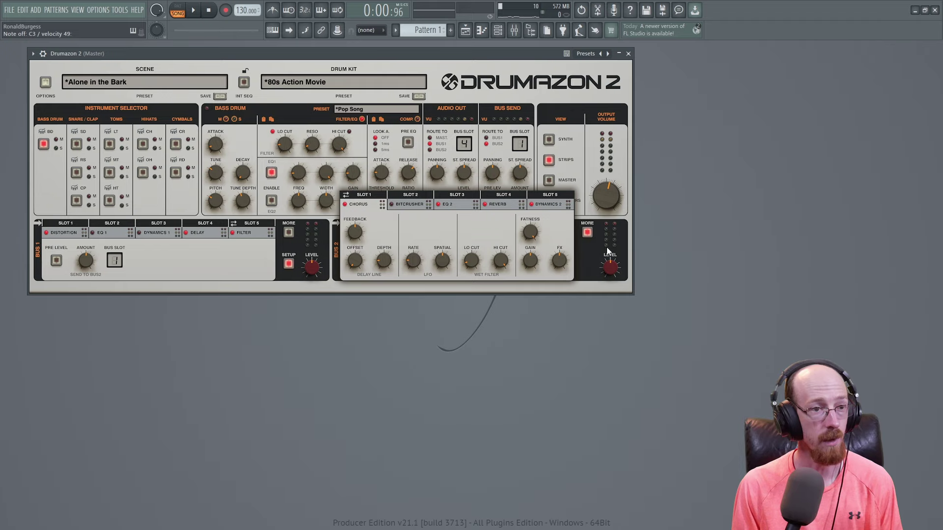
{"action": "left_click", "coordinate": [588, 234]}
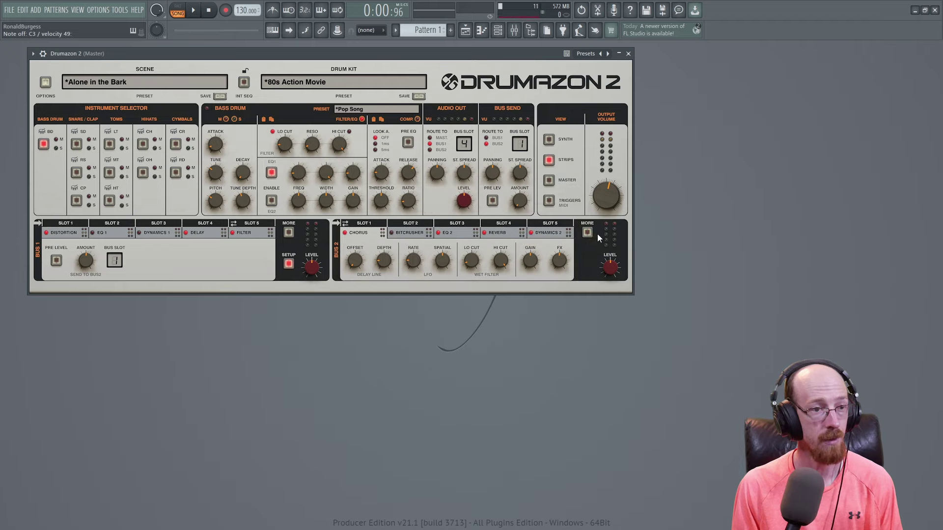
{"action": "left_click", "coordinate": [587, 233]}
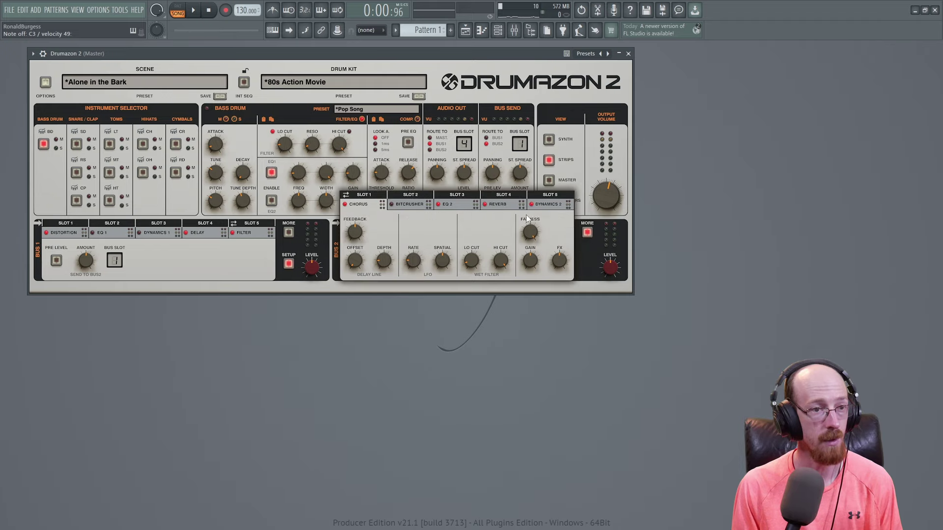
{"action": "left_click", "coordinate": [588, 233]}
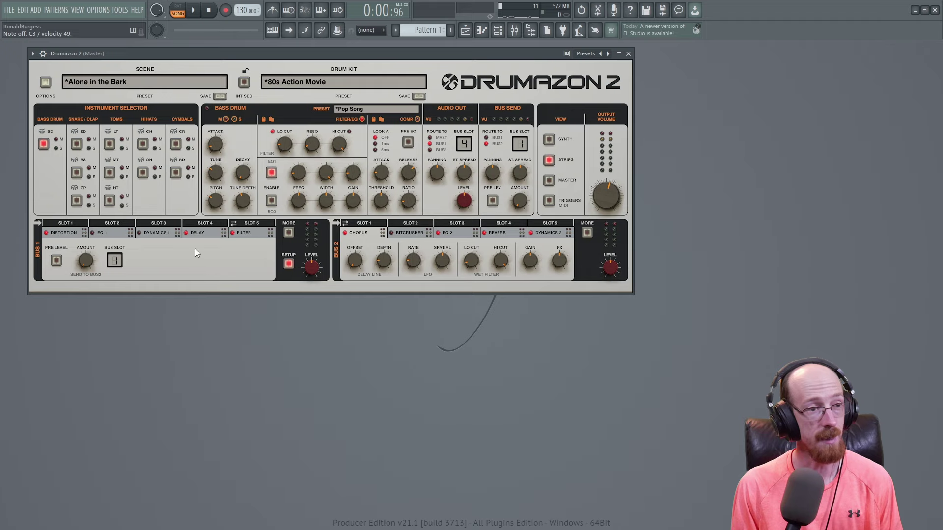
{"action": "left_click", "coordinate": [287, 263]}
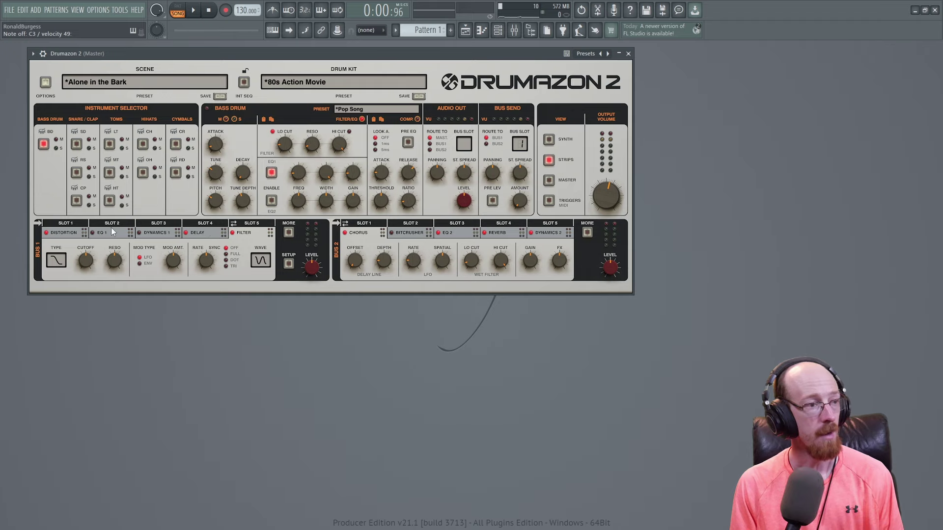
Step: Move Reverb from bus 2 to the head of bus 1 and swap Delay and Filter between the buses
{"action": "left_click", "coordinate": [502, 233]}
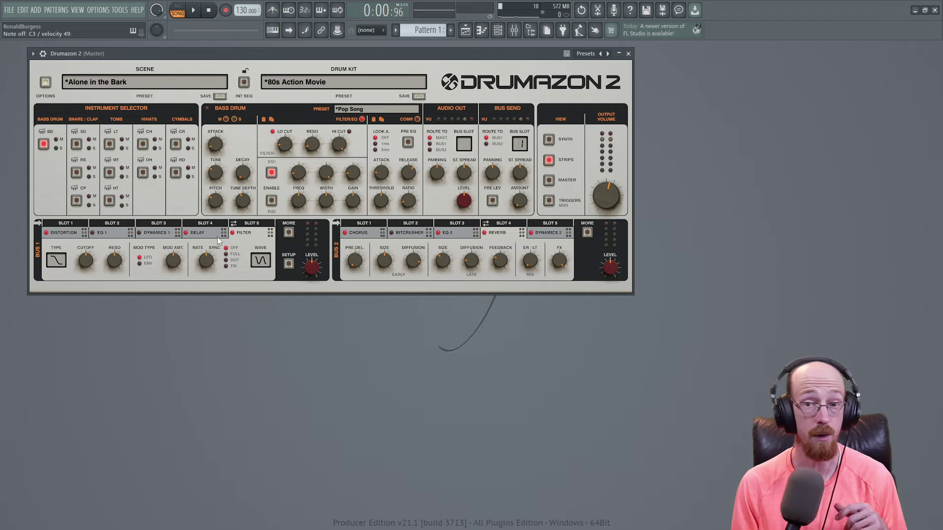
{"action": "left_click_drag", "start_coordinate": [494, 228], "coordinate": [73, 239]}
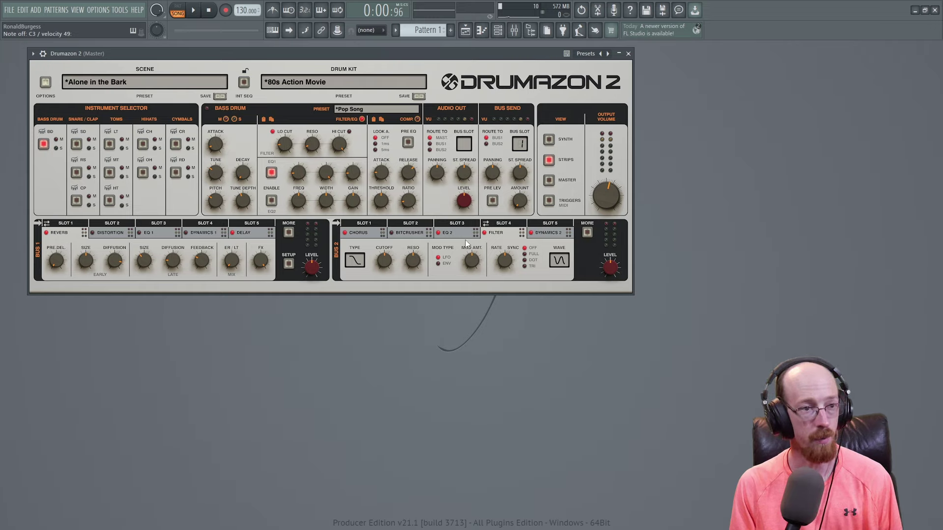
{"action": "left_click", "coordinate": [248, 233]}
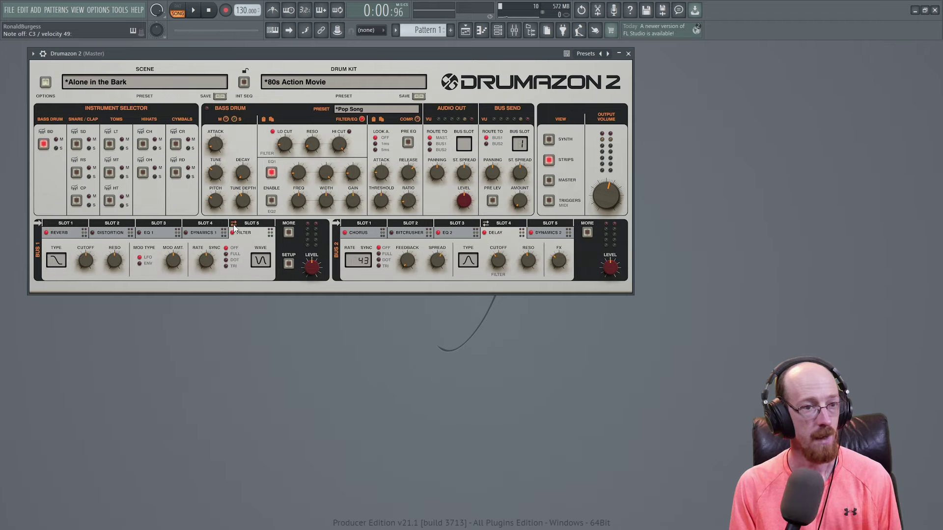
{"action": "left_click", "coordinate": [234, 223]}
{"action": "left_click", "coordinate": [233, 223]}
{"action": "left_click", "coordinate": [233, 223]}
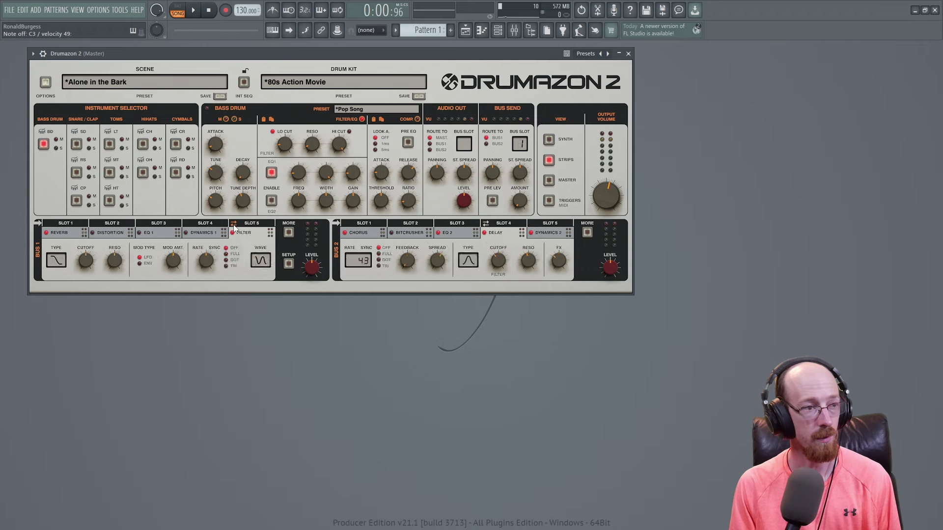
{"action": "left_click", "coordinate": [234, 223]}
Step: Swap EQ 2 into bus 1 slot 5, leaving bus 1's Reverb settings shown
{"action": "left_click", "coordinate": [234, 223]}
{"action": "left_click", "coordinate": [449, 233]}
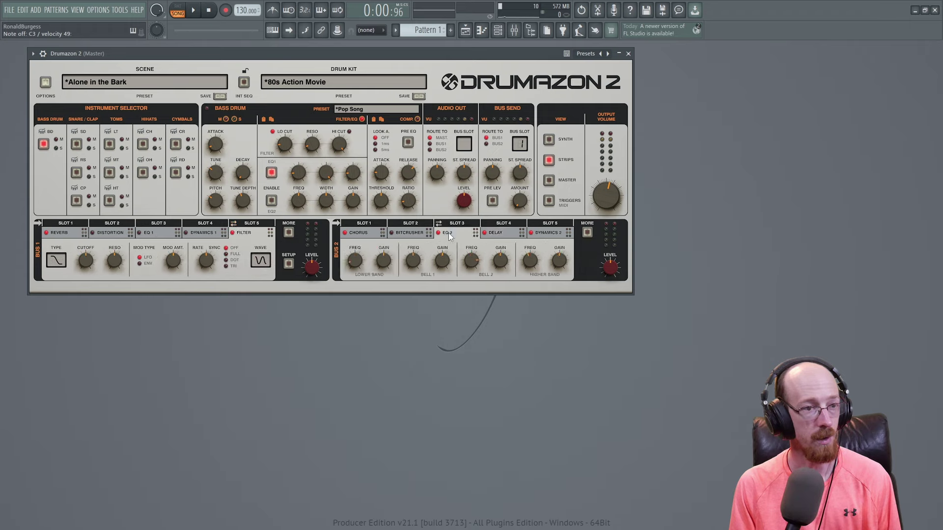
{"action": "left_click", "coordinate": [234, 223]}
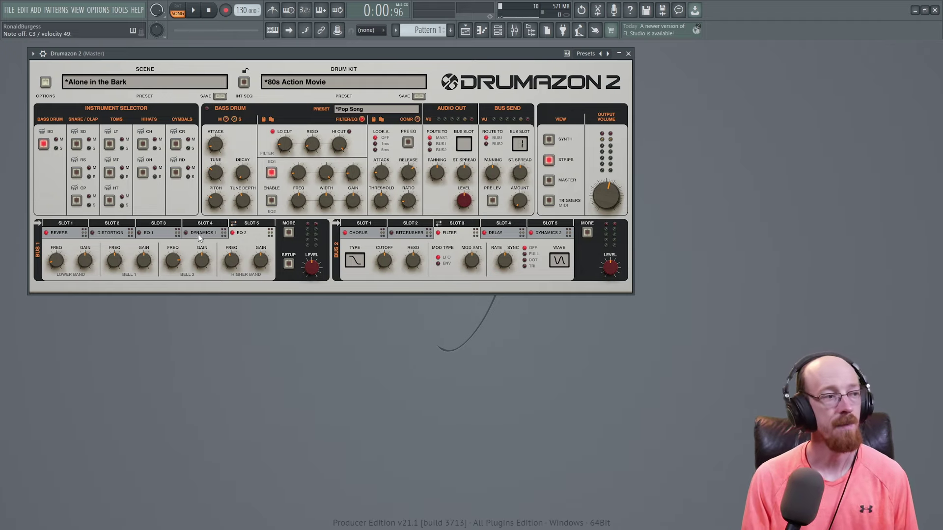
{"action": "left_click", "coordinate": [59, 232]}
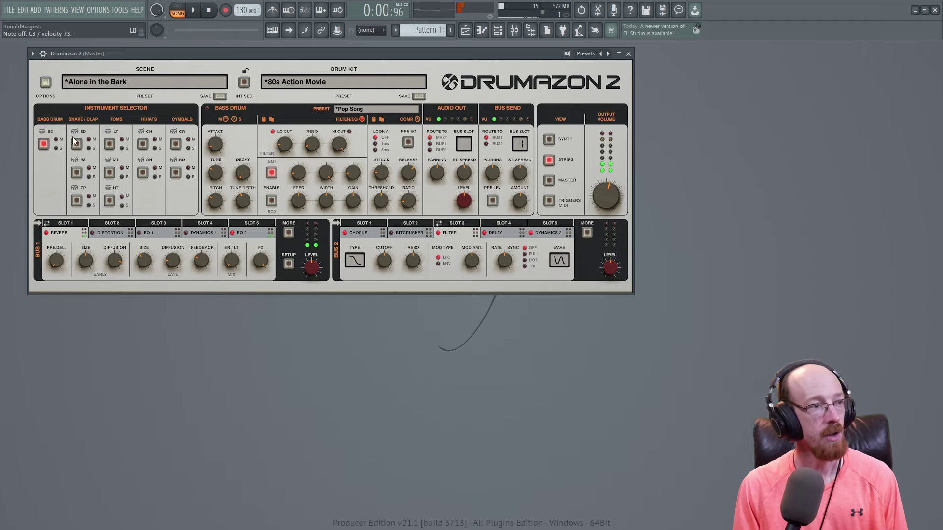
Step: Check the rim shot, hand clap and low tom settings, then switch from MASTER to the SYNTH overview
{"action": "left_click", "coordinate": [77, 174]}
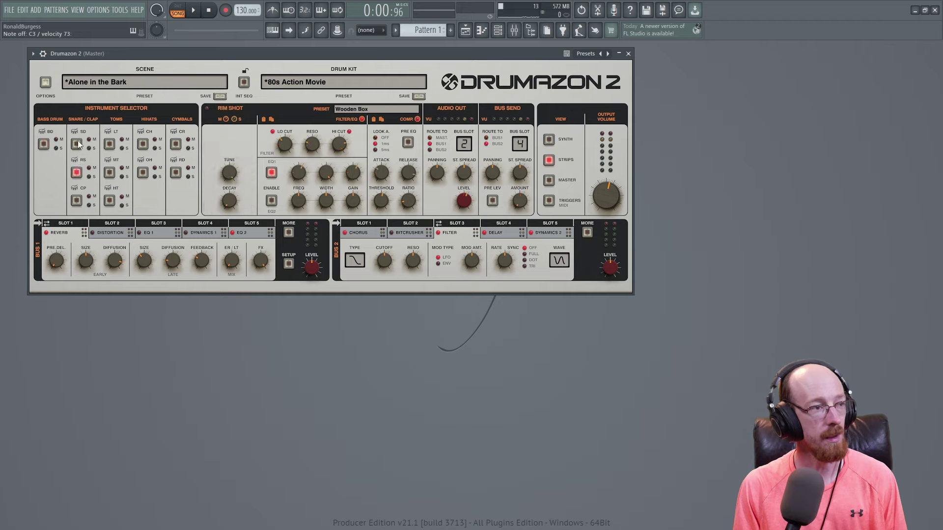
{"action": "left_click", "coordinate": [79, 145]}
{"action": "left_click", "coordinate": [76, 205]}
{"action": "left_click", "coordinate": [109, 144]}
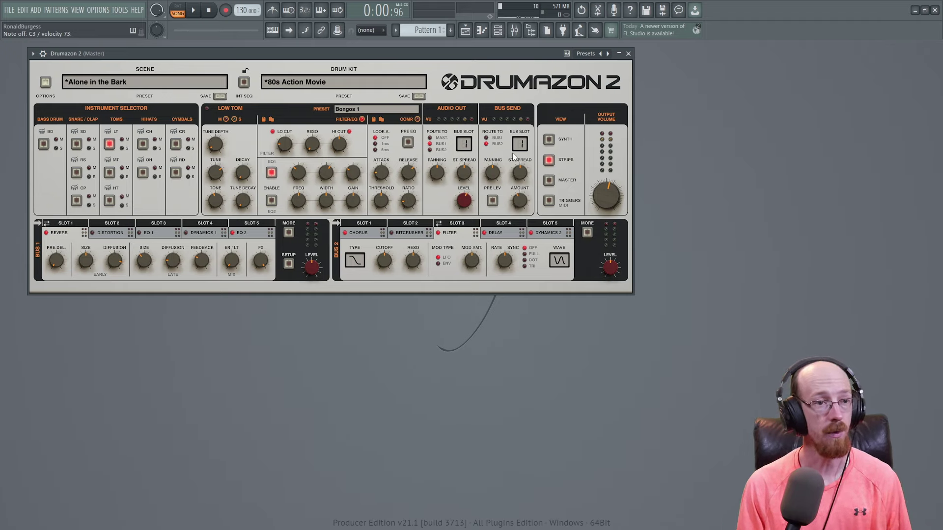
{"action": "left_click", "coordinate": [556, 181]}
{"action": "left_click", "coordinate": [552, 143]}
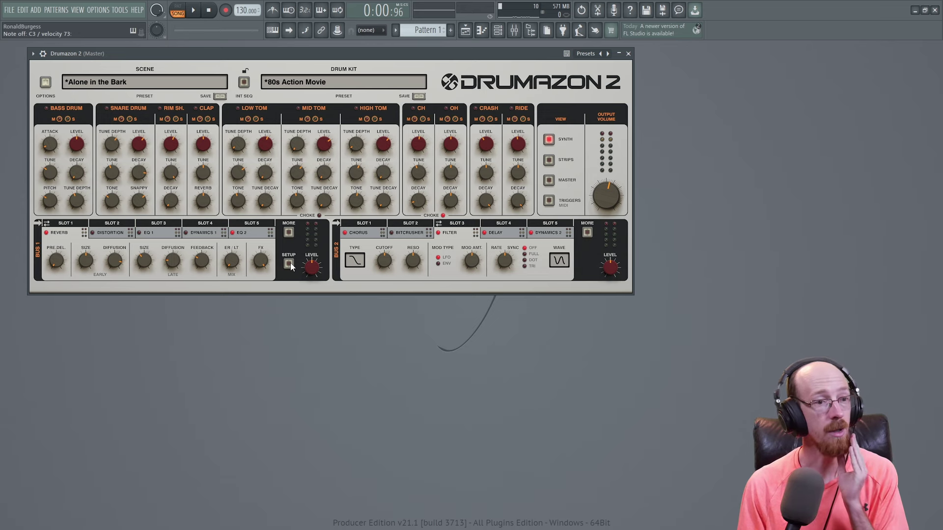
Step: Turn INT SEQ on, load pattern 3 then Alone in the Bark, view bus 1 Distortion, then show MASTER
{"action": "left_click", "coordinate": [243, 84]}
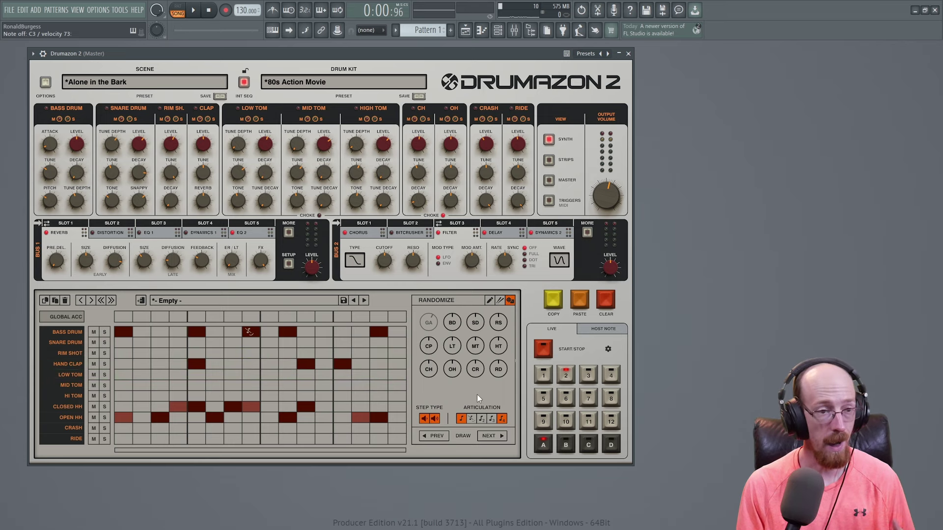
{"action": "left_click", "coordinate": [587, 378]}
{"action": "left_click", "coordinate": [542, 375]}
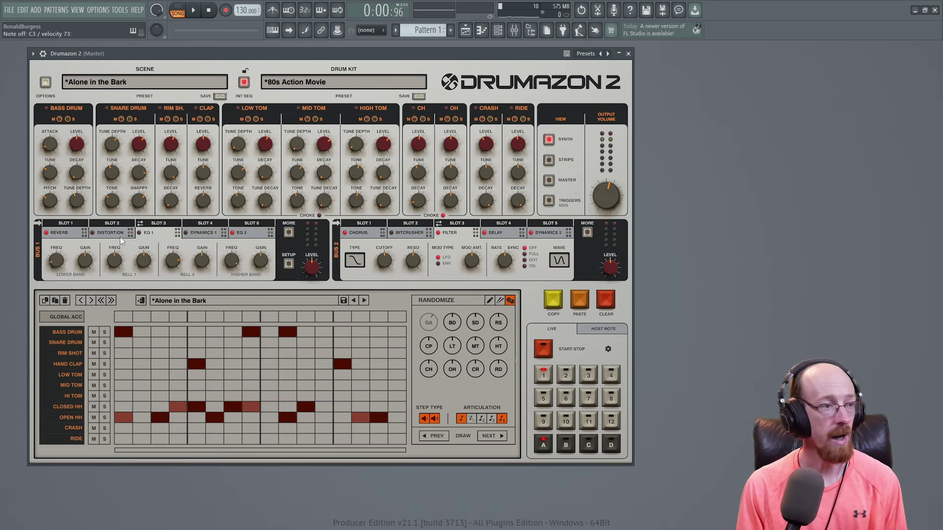
{"action": "left_click", "coordinate": [91, 236]}
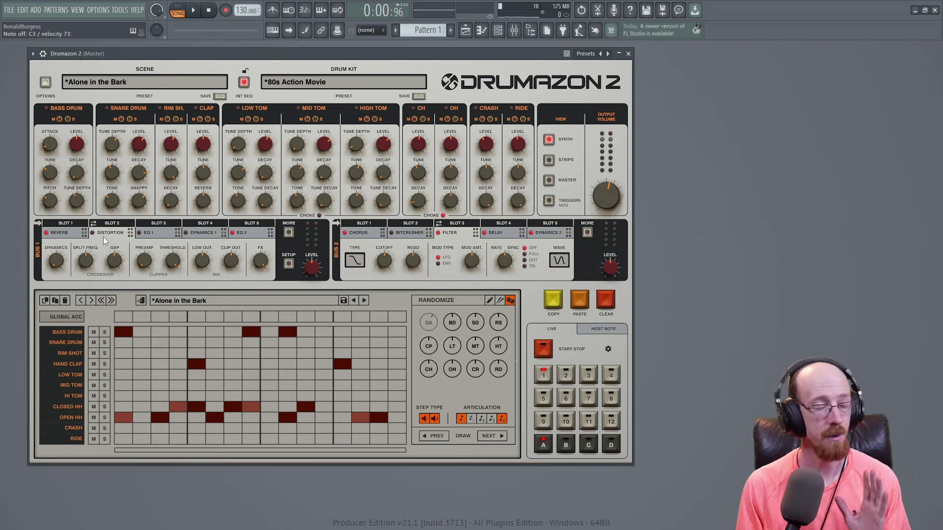
{"action": "left_click", "coordinate": [545, 180]}
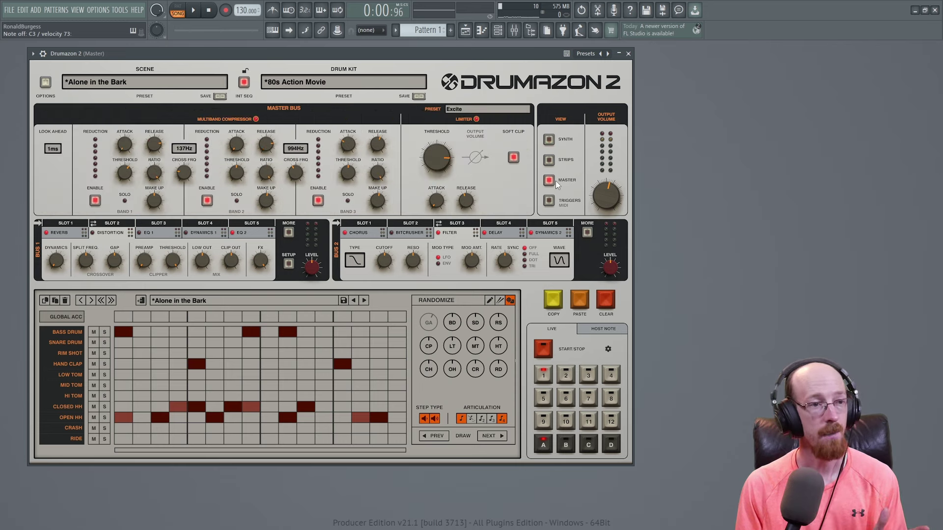